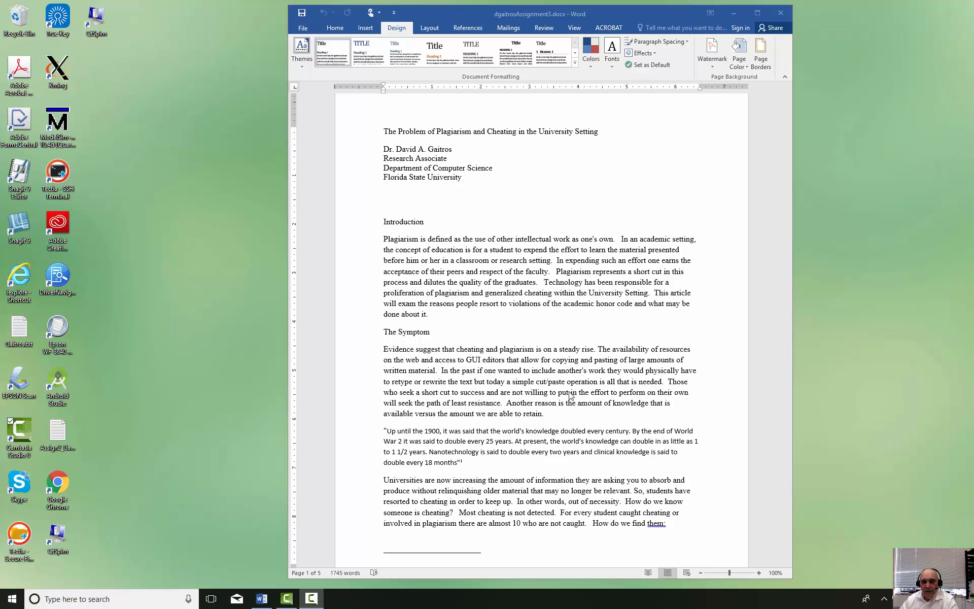
- Set the font of the paragraph under the Introduction heading to Times New Roman
click(341, 29)
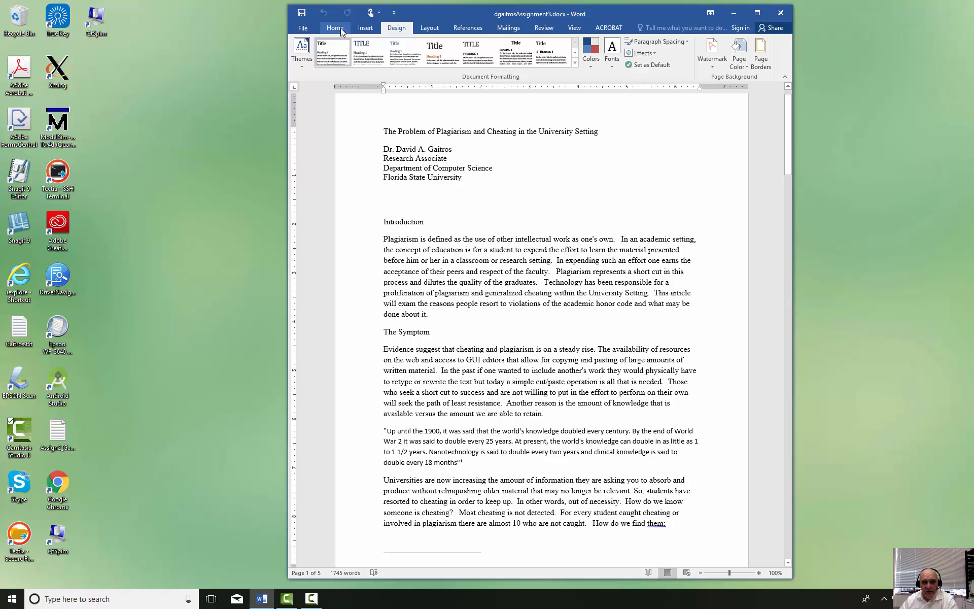
click(339, 28)
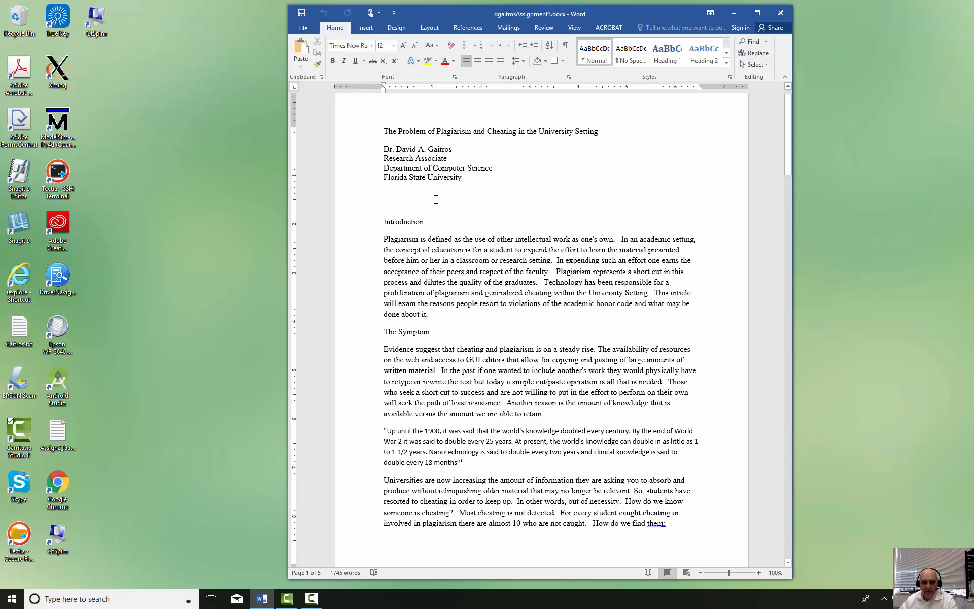
drag(382, 239, 438, 314)
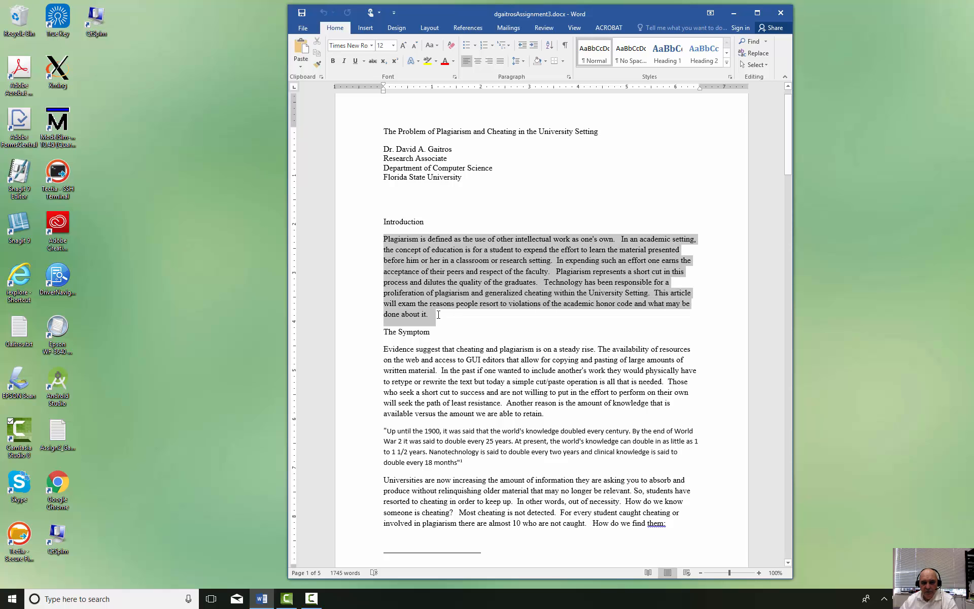
click(372, 45)
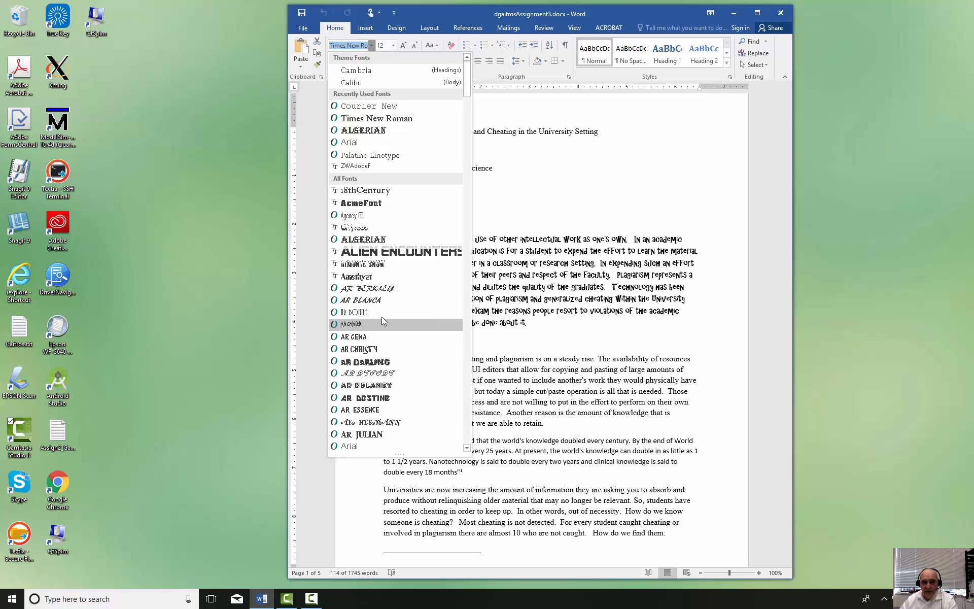
click(369, 121)
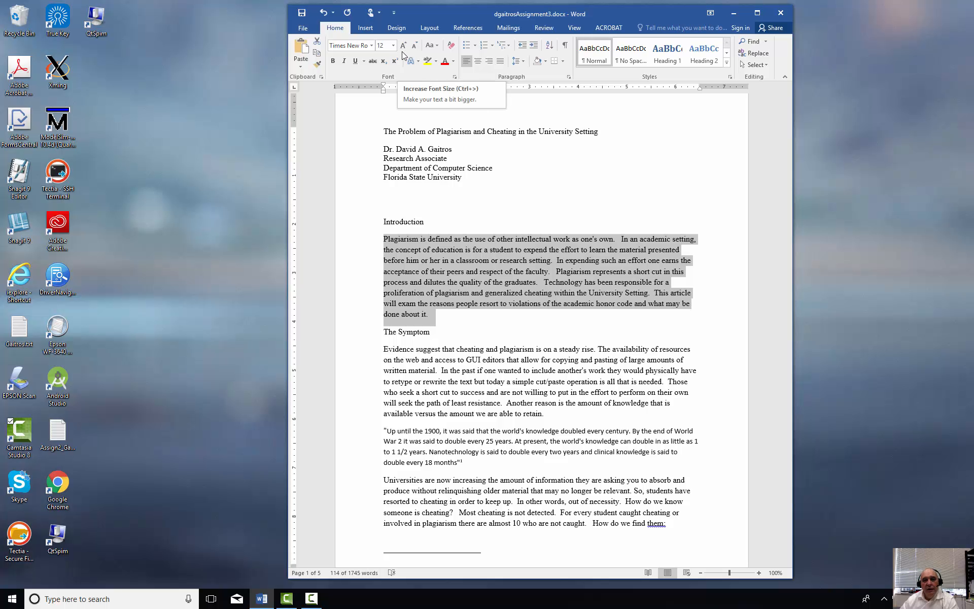
- Set the text colour of the introduction paragraph to black and view the highlight colours without applying one
click(454, 62)
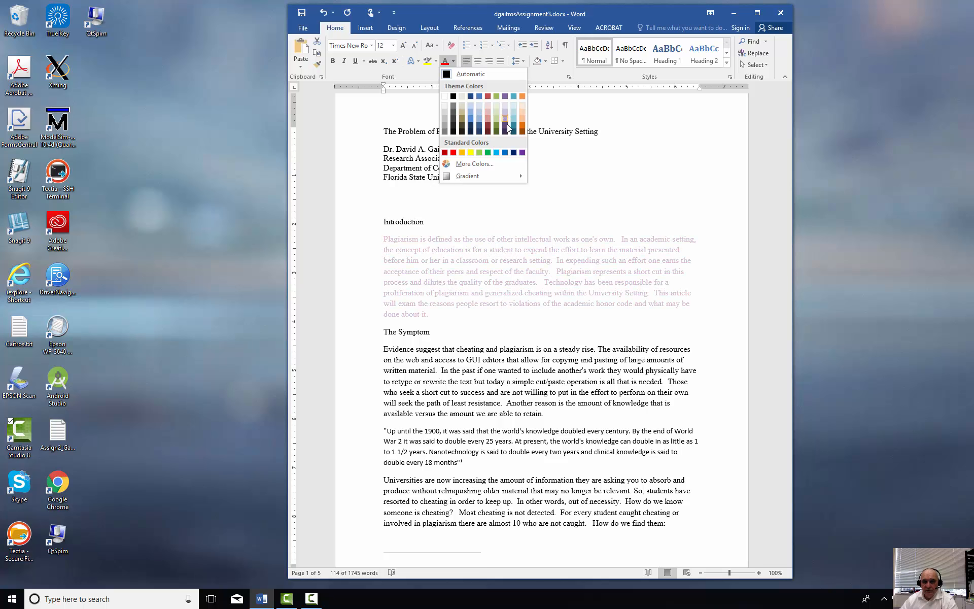
click(453, 96)
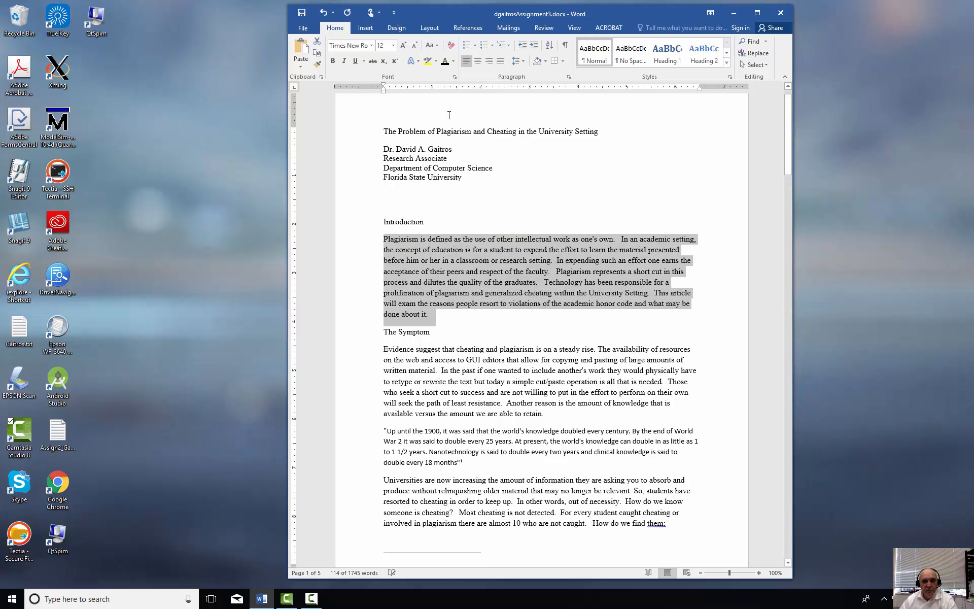
click(436, 61)
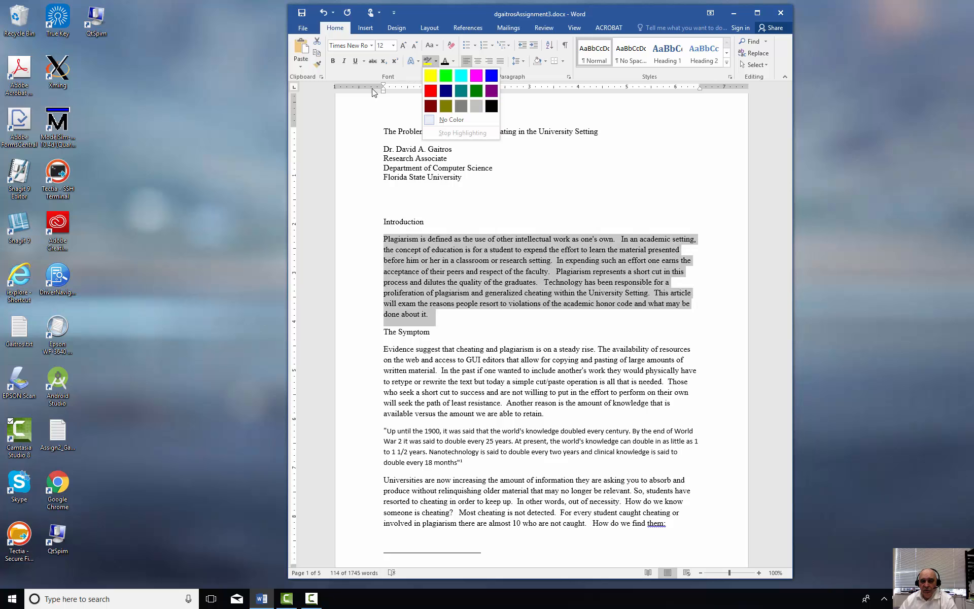
click(336, 127)
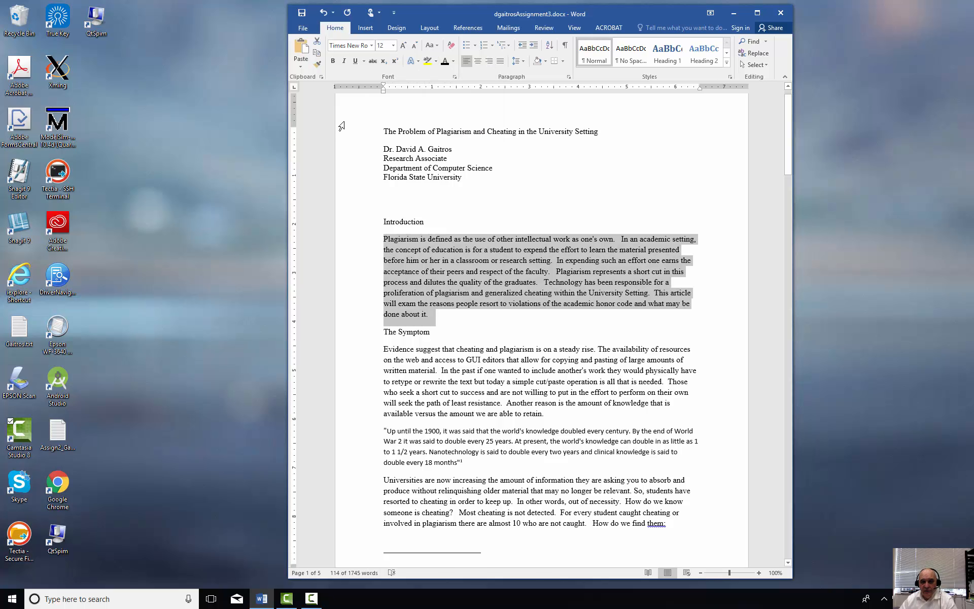
- Apply bold, italic, underline and strikethrough formatting to the introduction paragraph
click(333, 62)
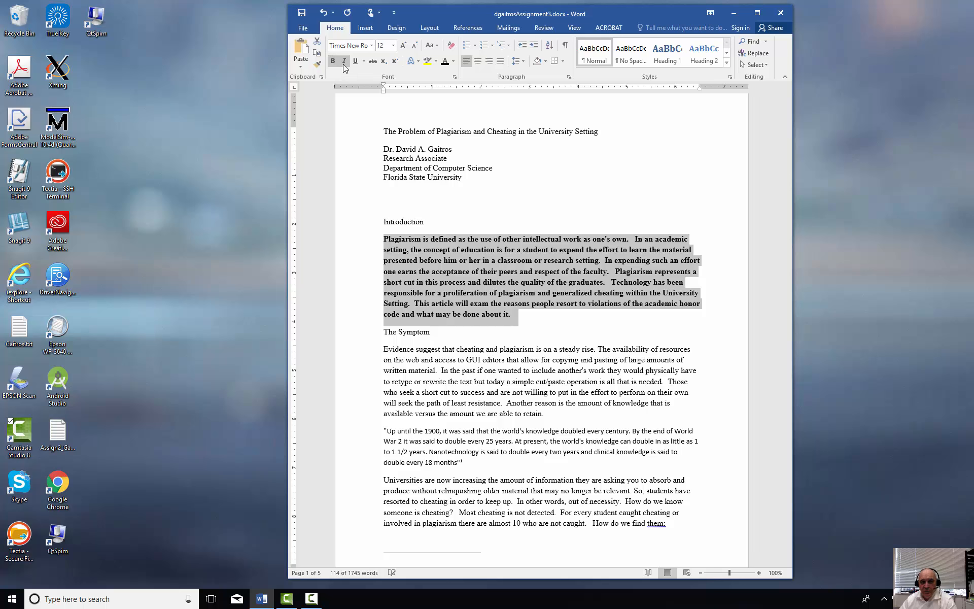
click(344, 62)
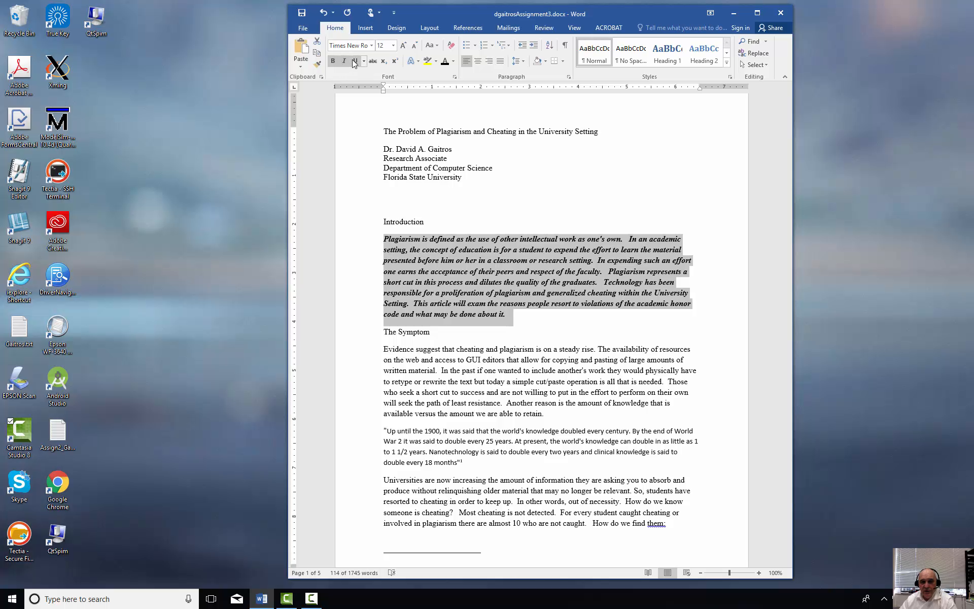
click(354, 62)
click(372, 63)
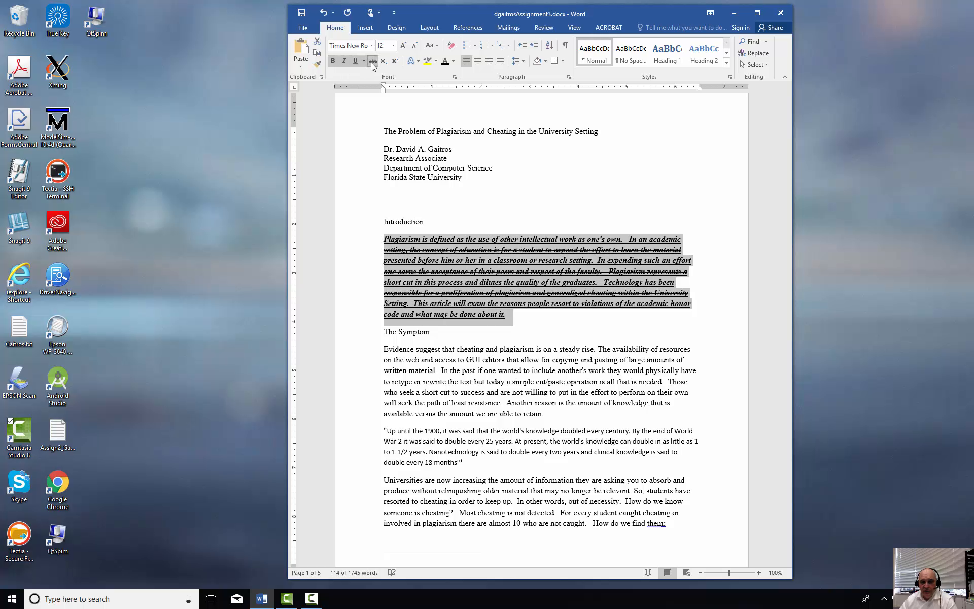
- Remove the strikethrough, underline, italic and bold formatting from the introduction paragraph
click(373, 63)
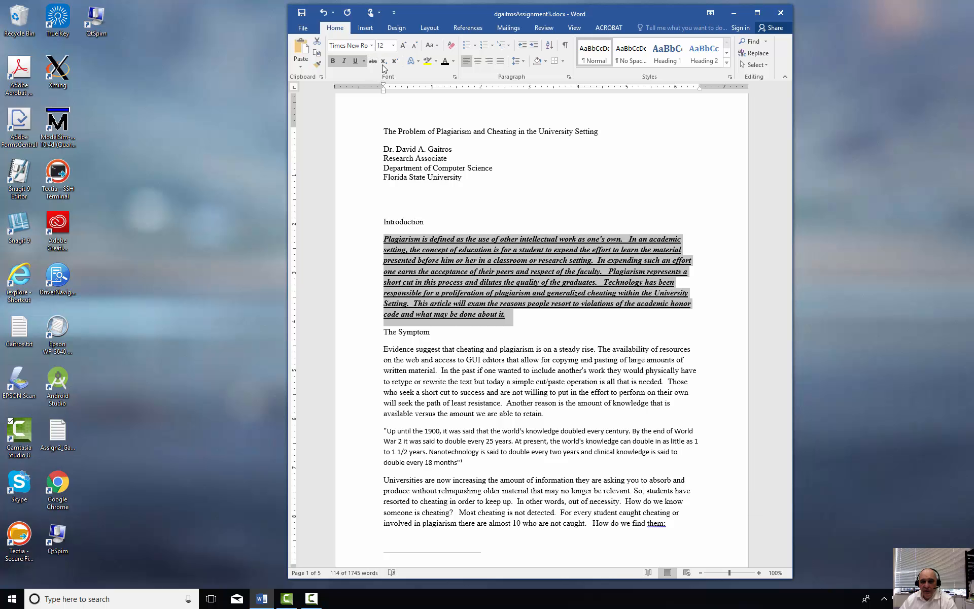
click(353, 60)
click(342, 62)
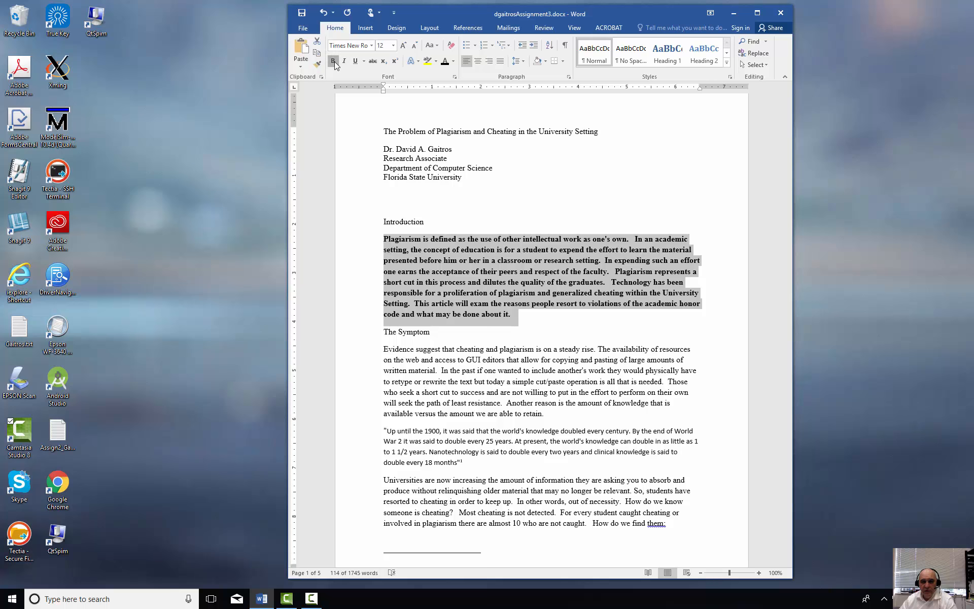
click(334, 62)
- Add two new lines after the introduction paragraph and enter 7 with a superscript 2
click(448, 311)
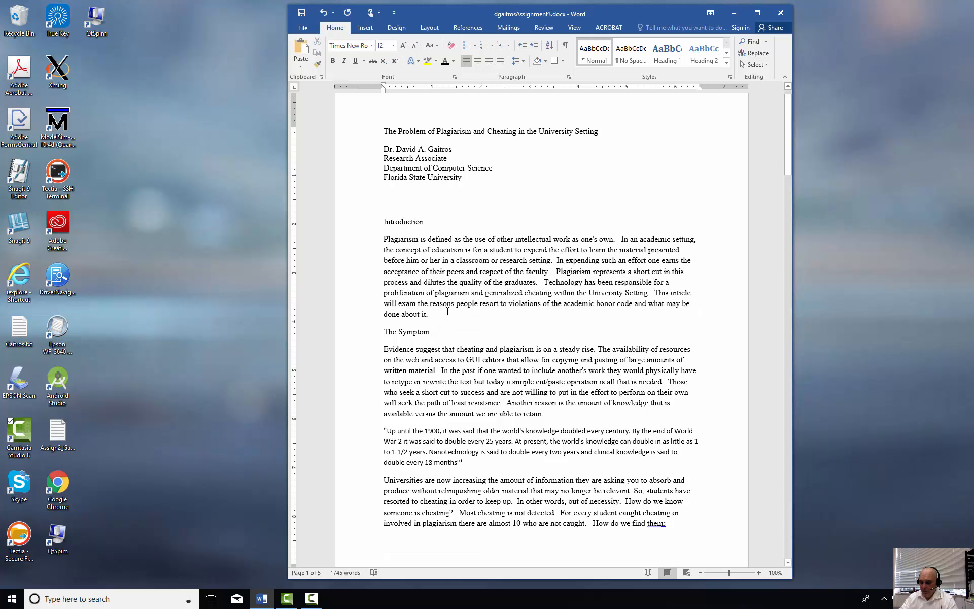
key(Return)
key(Return)
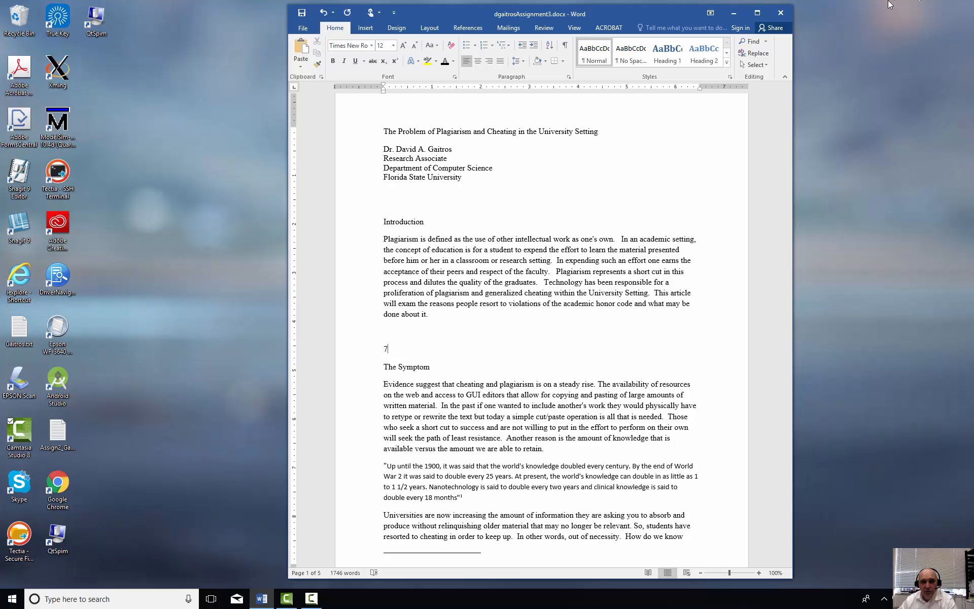
click(395, 61)
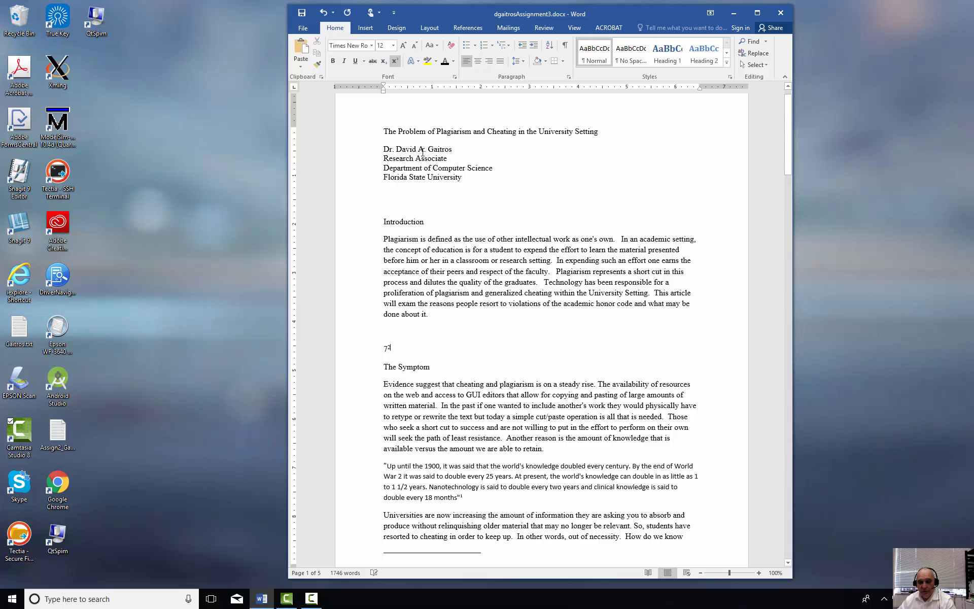
- Replace the superscript sample with "Item" followed by a subscript 2, and delete the sample lines
key(BackSpace)
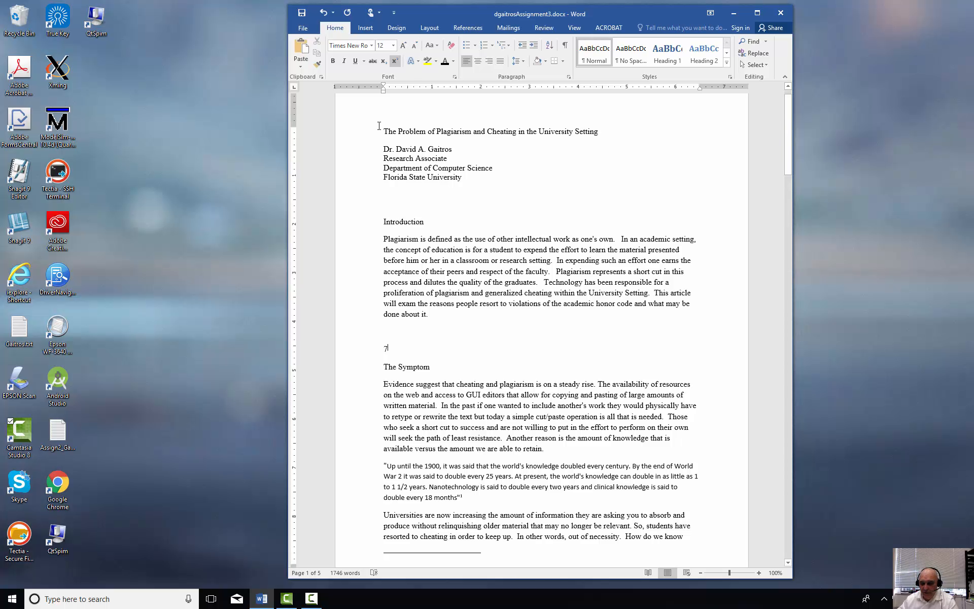
key(BackSpace)
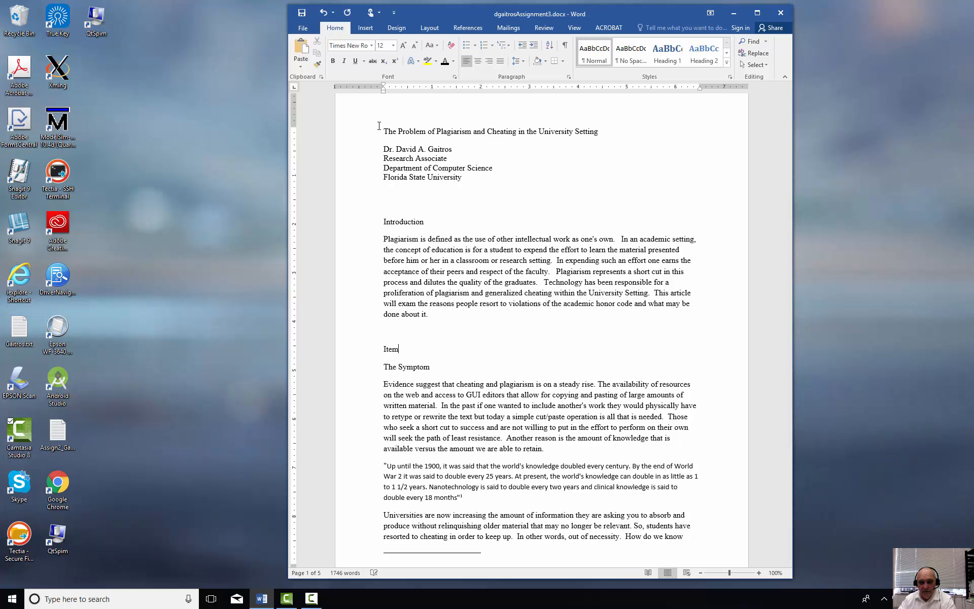
click(383, 61)
text(2)
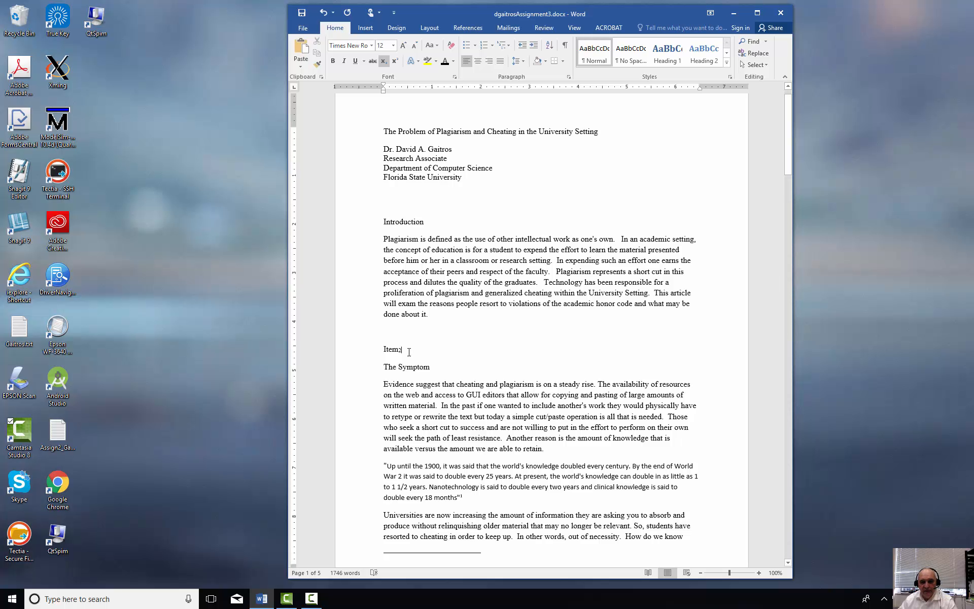
drag(355, 350, 352, 336)
key(Delete)
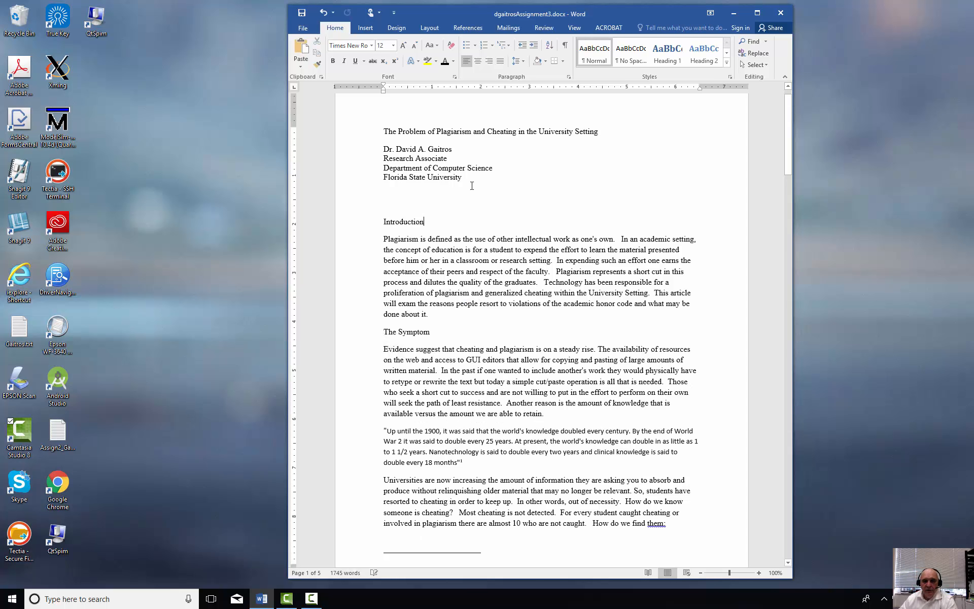
- Try centre and right alignment on the Introduction heading and restore left alignment
click(477, 61)
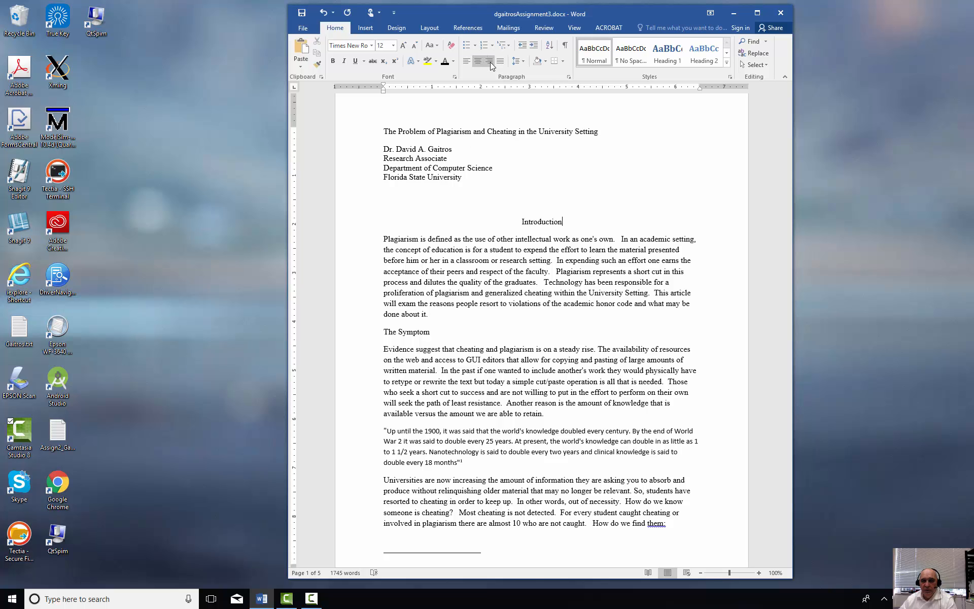
click(490, 62)
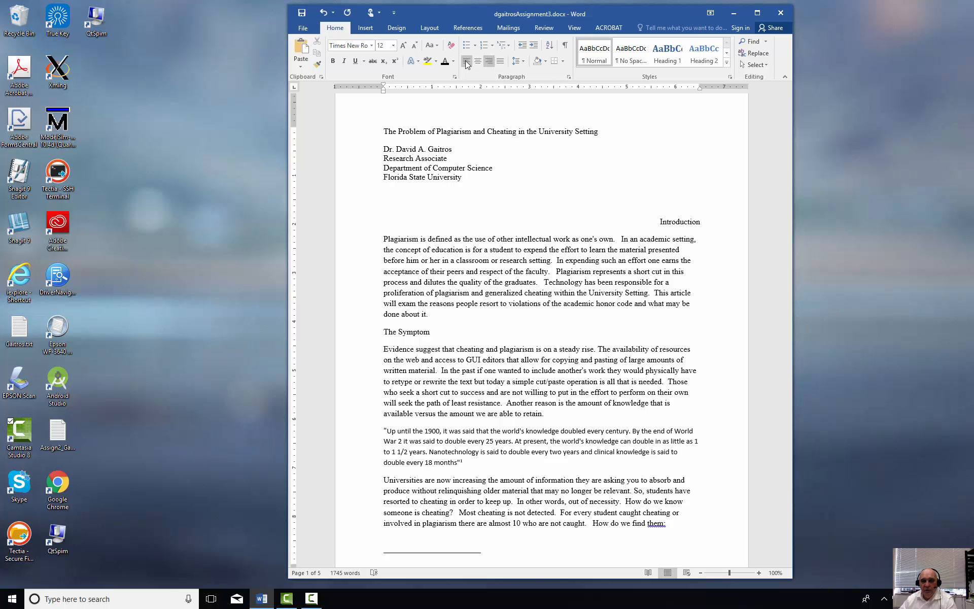
click(466, 61)
- Try justified alignment on the introduction paragraph and restore left alignment
drag(429, 314, 379, 239)
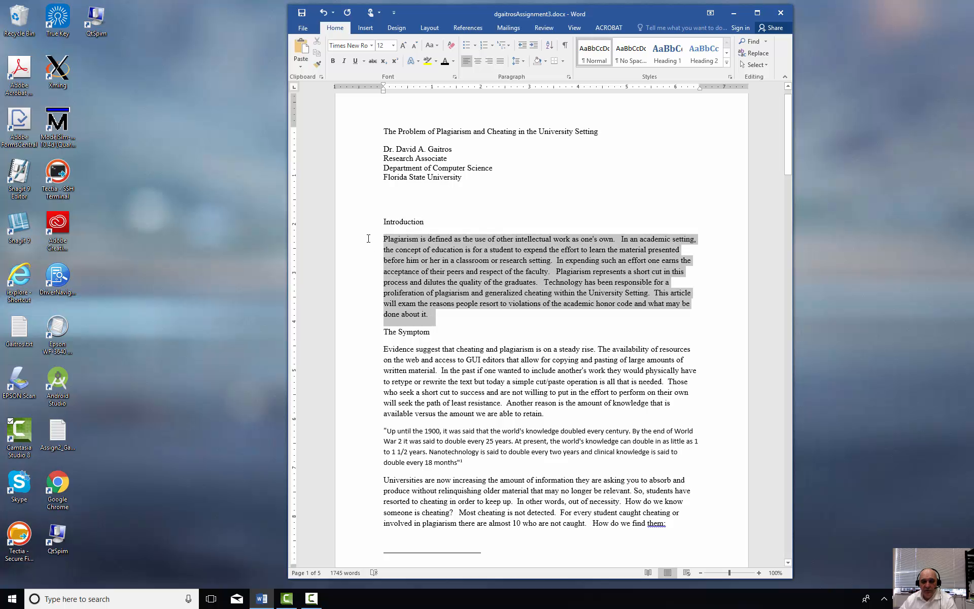
click(500, 61)
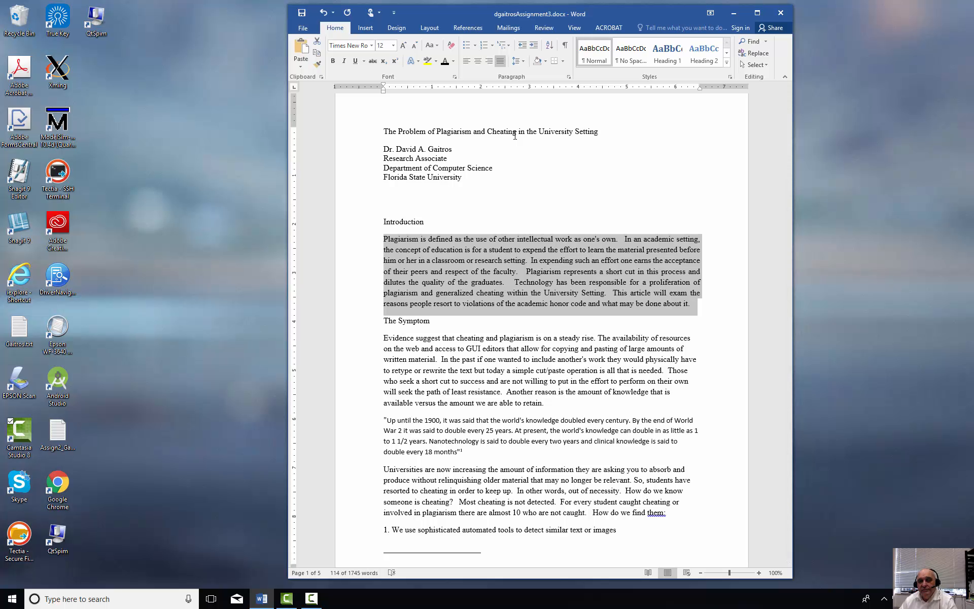
click(466, 60)
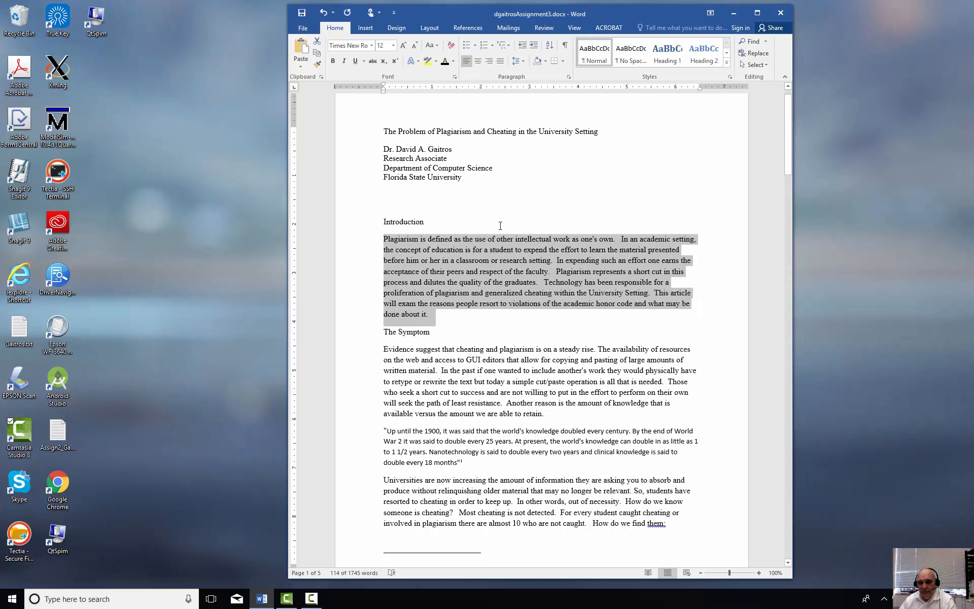
- Set the spacing before the introduction paragraph to 10 pt in its paragraph settings
right_click(503, 267)
click(534, 337)
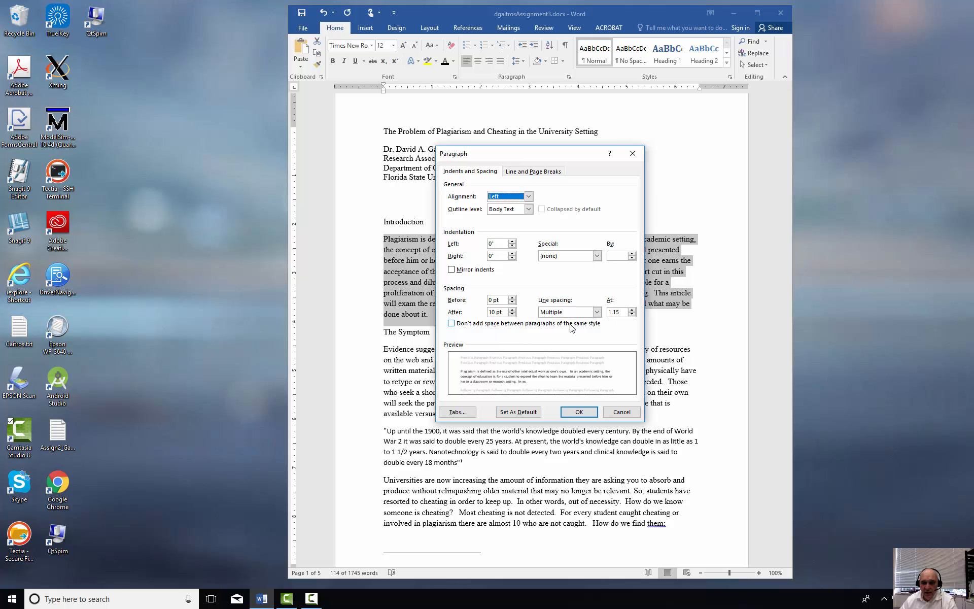
click(513, 298)
click(512, 297)
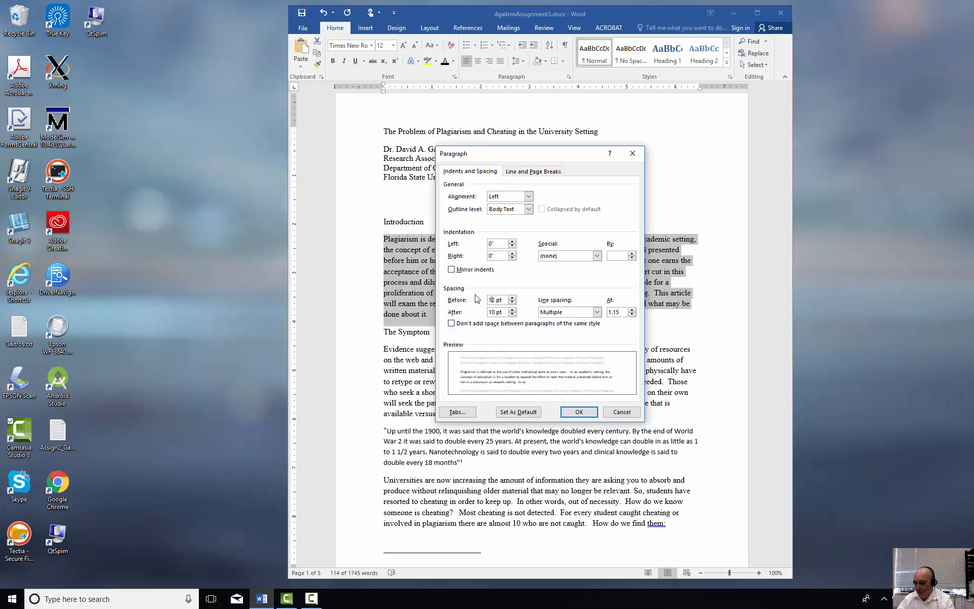
key(BackSpace)
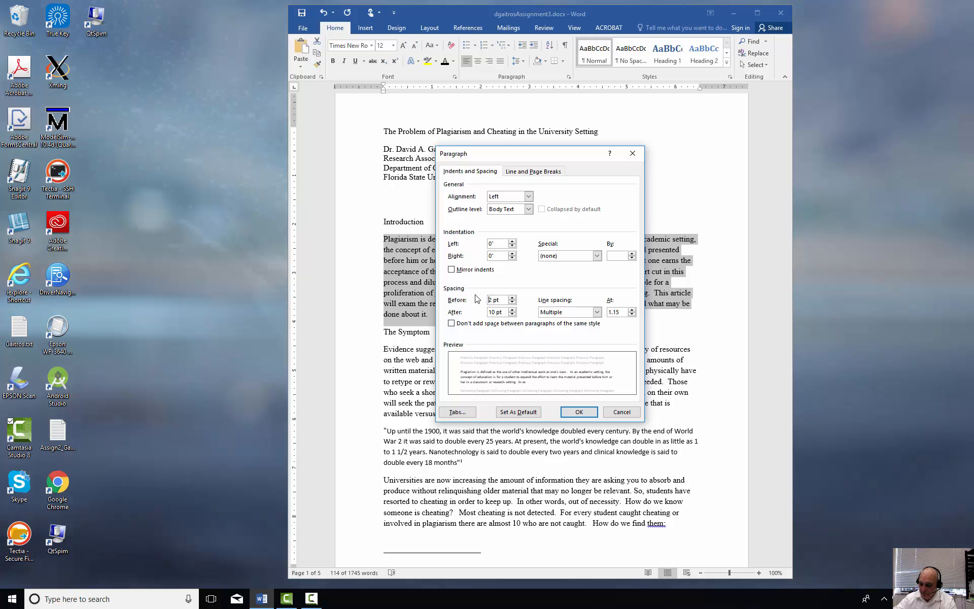
key(Delete)
text(10)
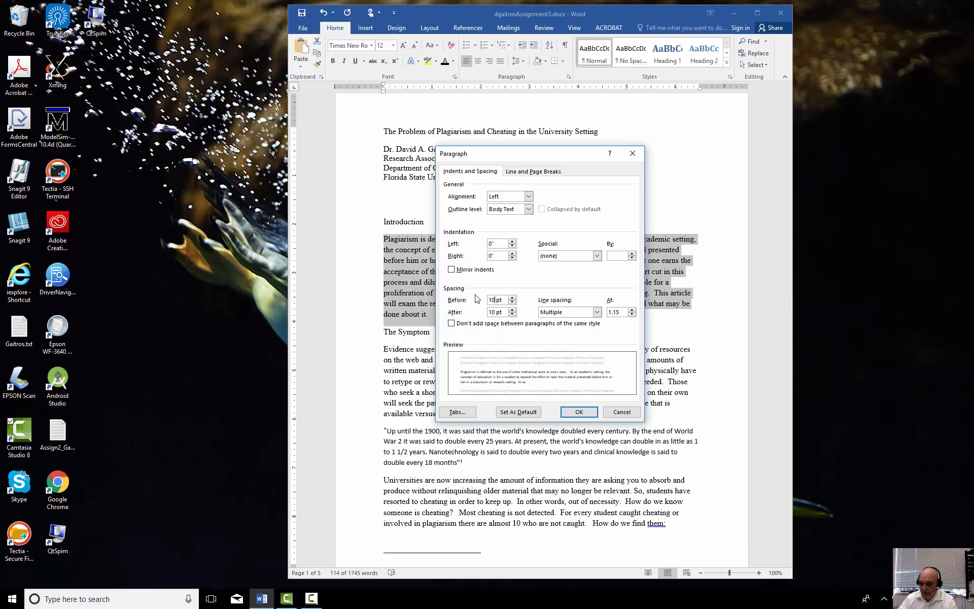
key(Return)
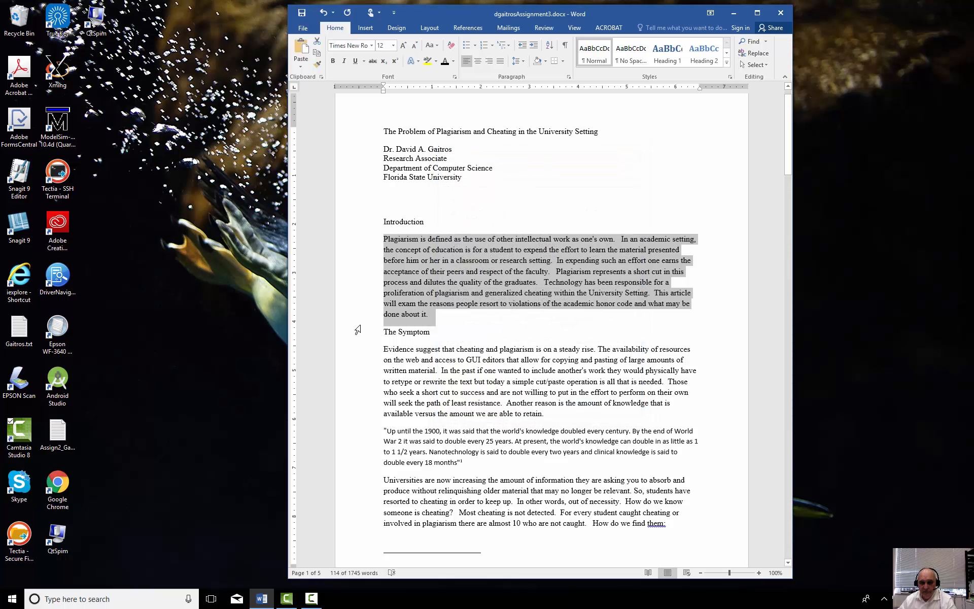
- Set the line spacing of the introduction paragraph to 1.5 lines
right_click(441, 259)
click(466, 329)
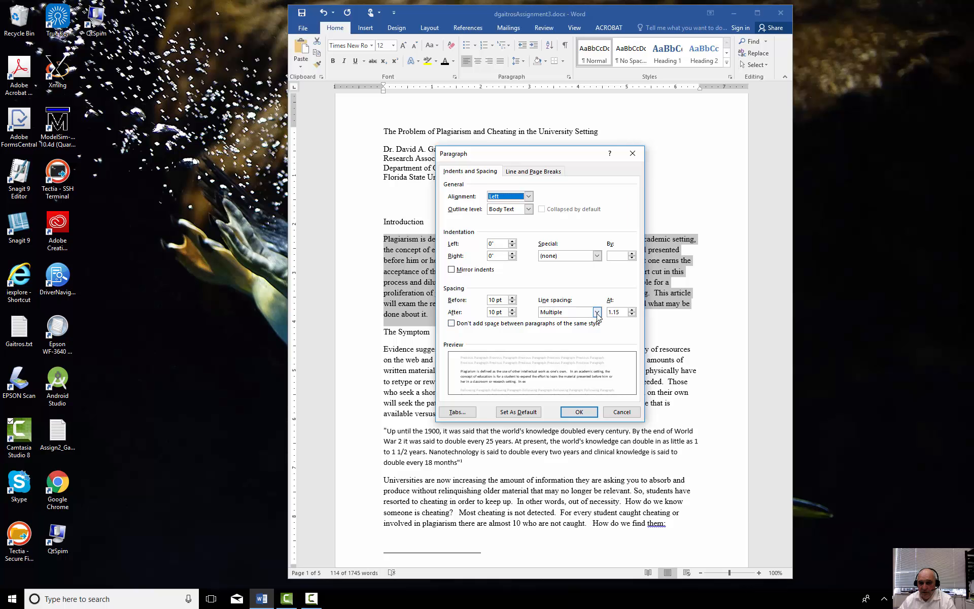
click(597, 313)
click(576, 328)
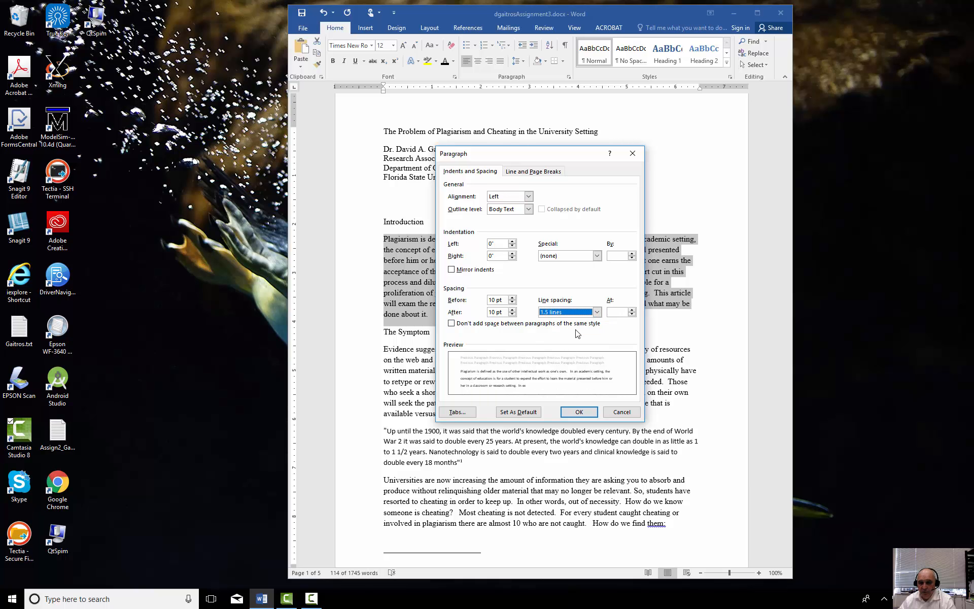
click(577, 411)
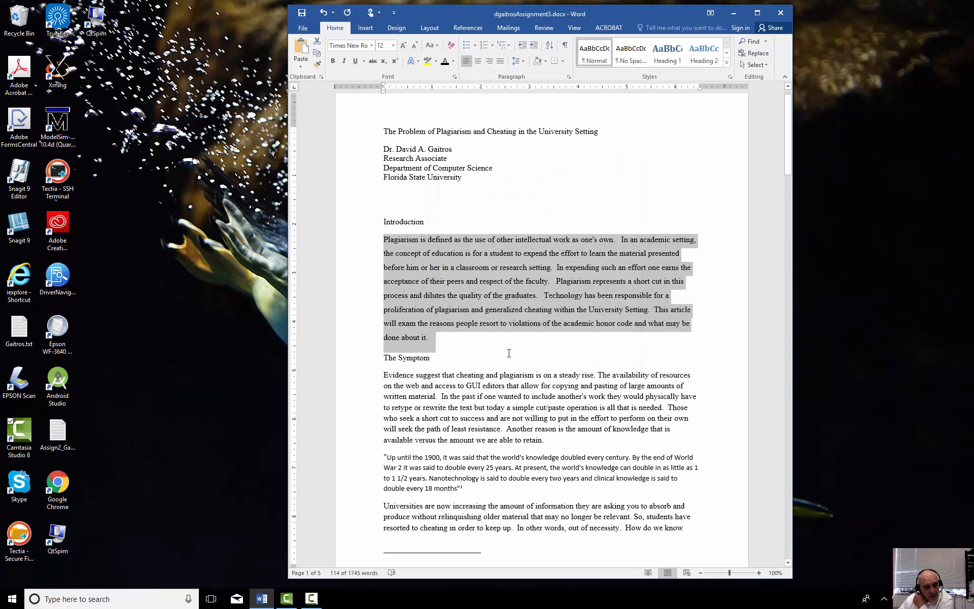
- Set the left and right indentation of the introduction paragraph to 0.5" each in its paragraph settings
right_click(464, 271)
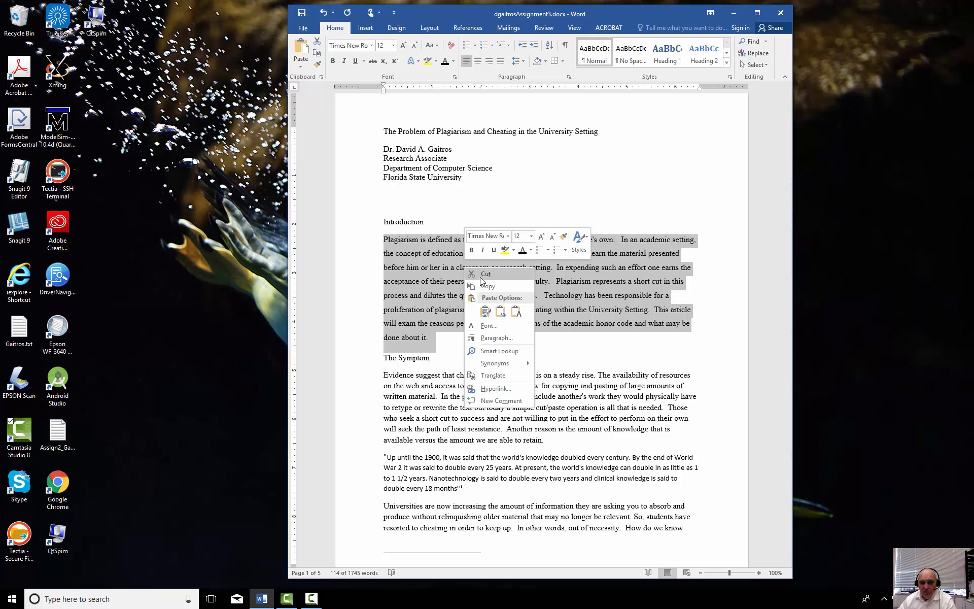
click(509, 338)
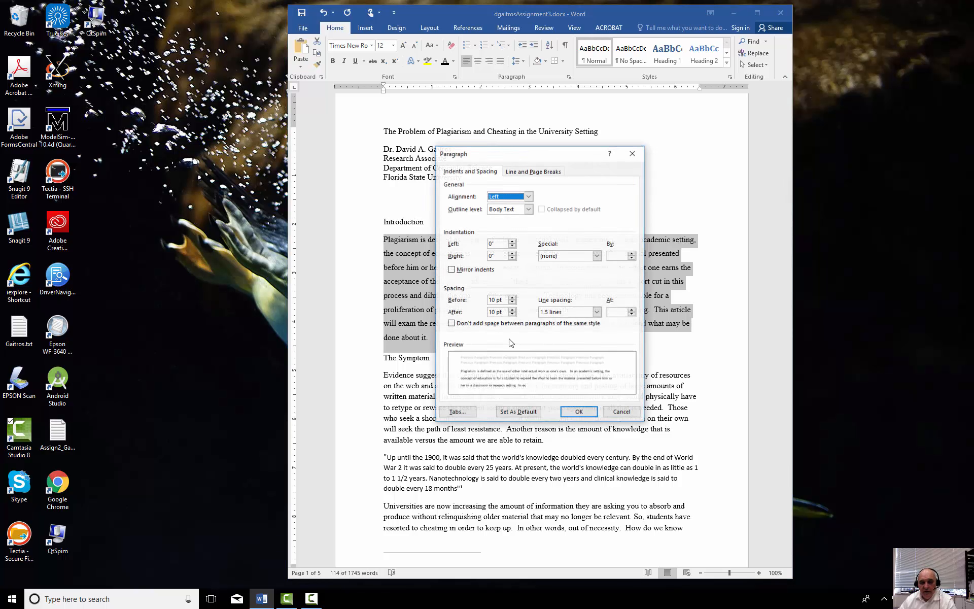
click(513, 242)
click(512, 242)
click(513, 242)
click(513, 242)
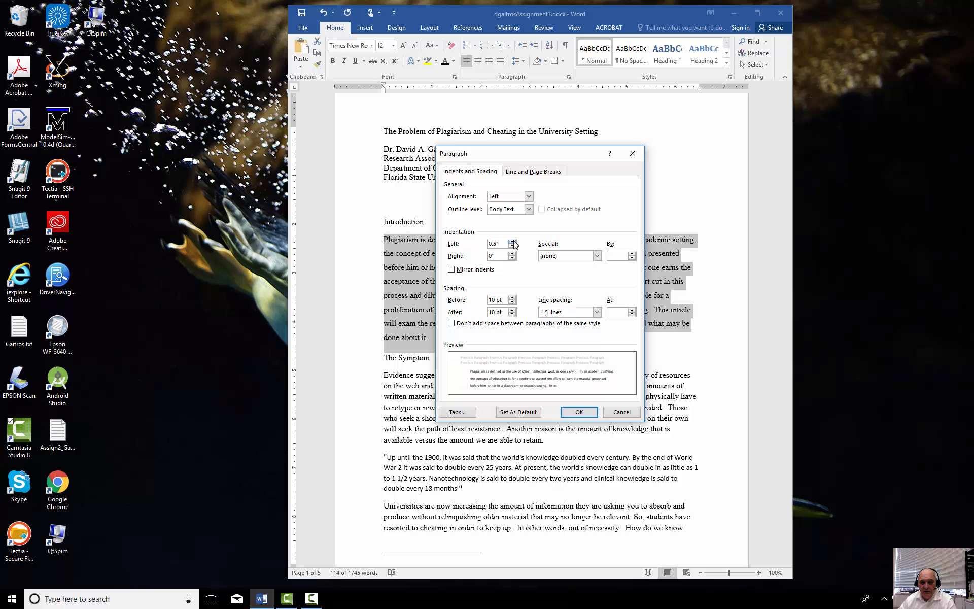
click(513, 242)
click(513, 253)
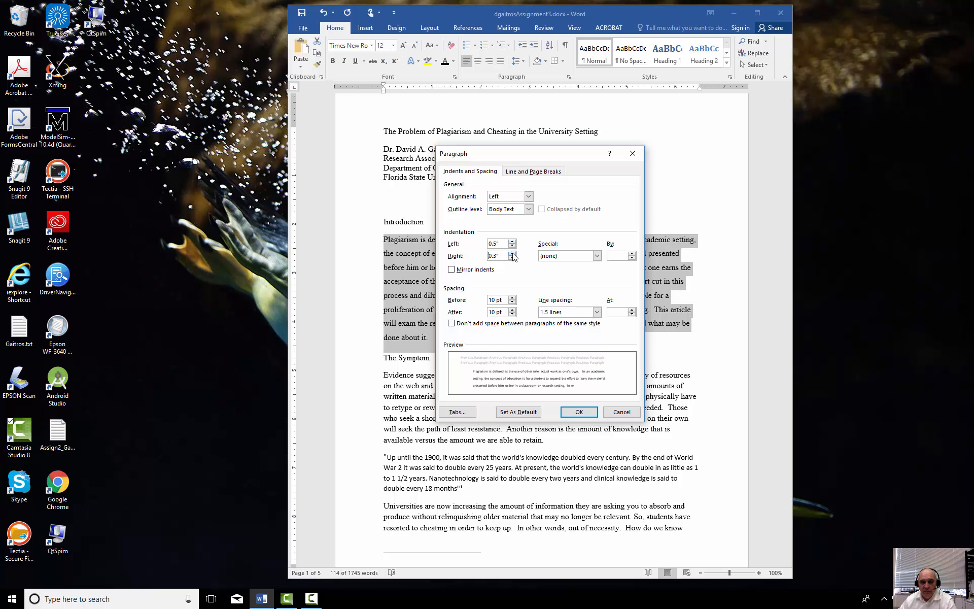
click(580, 413)
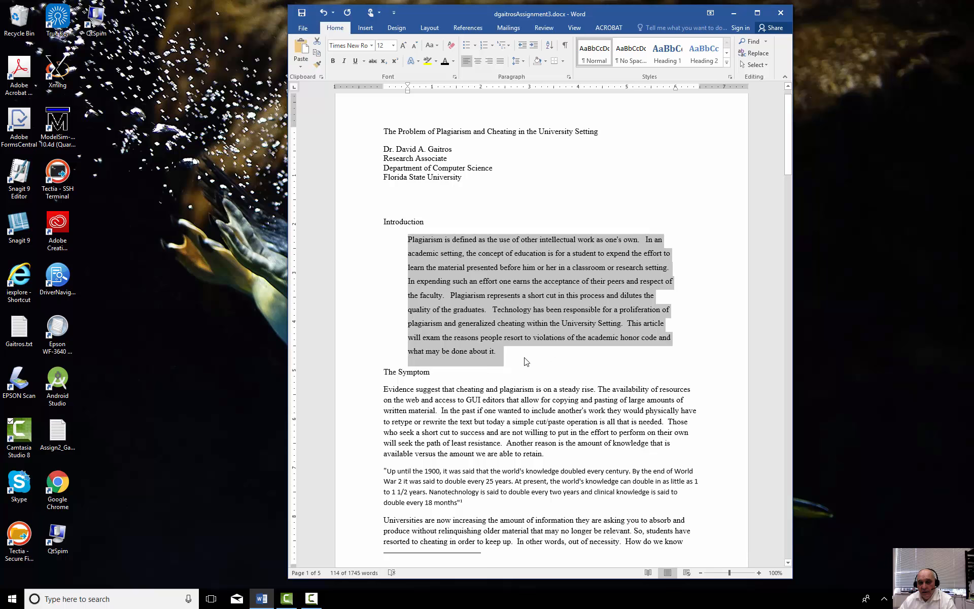
- Set the line spacing of the indented introduction paragraph to Single
click(494, 350)
drag(494, 350, 393, 238)
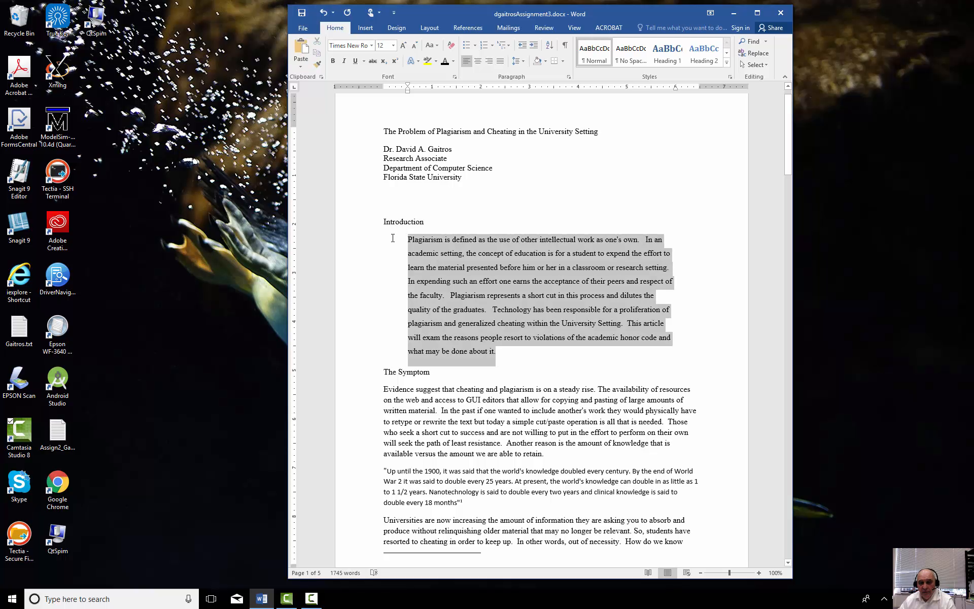
right_click(503, 273)
click(532, 343)
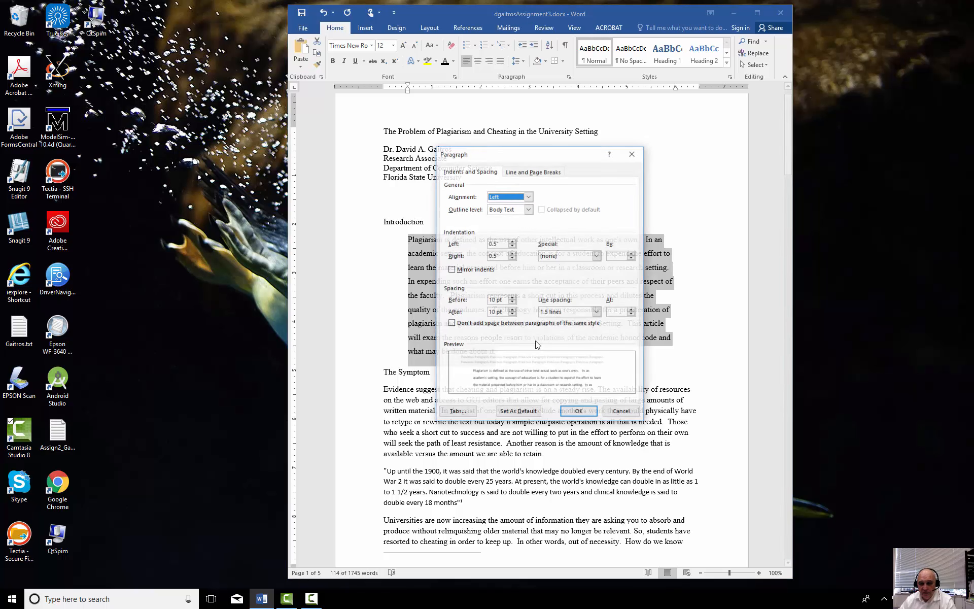
click(598, 312)
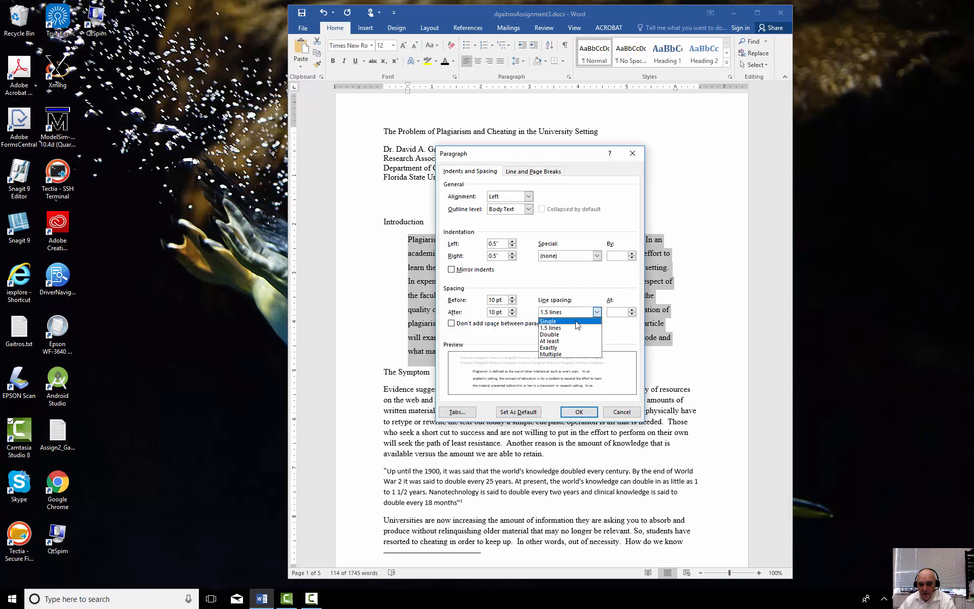
click(577, 320)
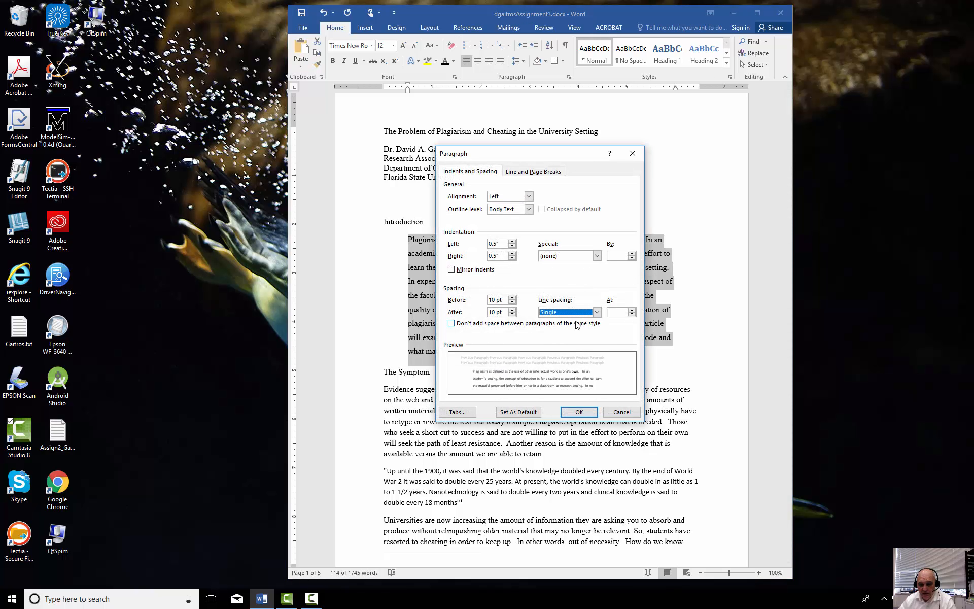
click(579, 412)
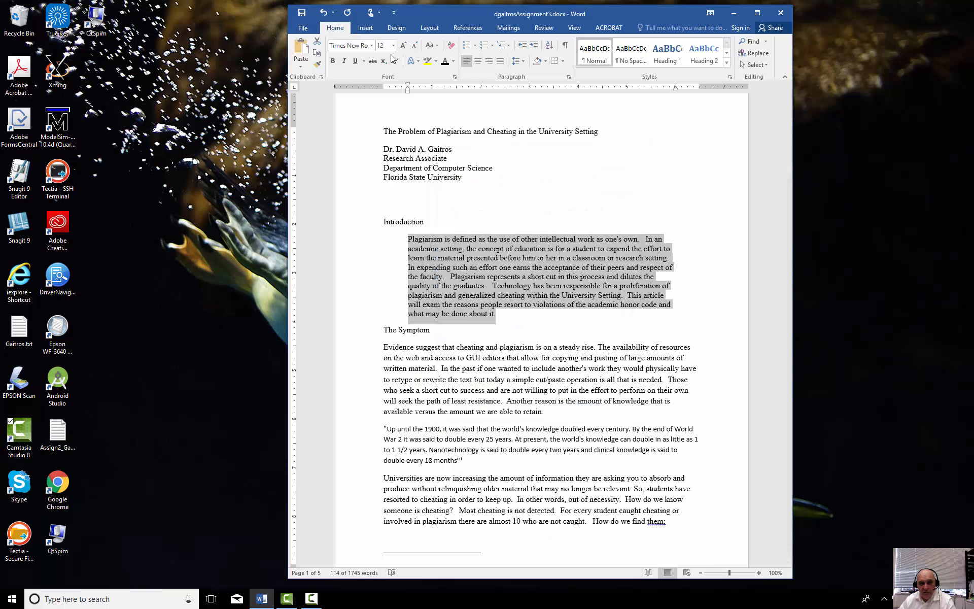
- Try italics on the introduction paragraph and undo it together with the paragraph's indentation and line spacing changes
click(345, 61)
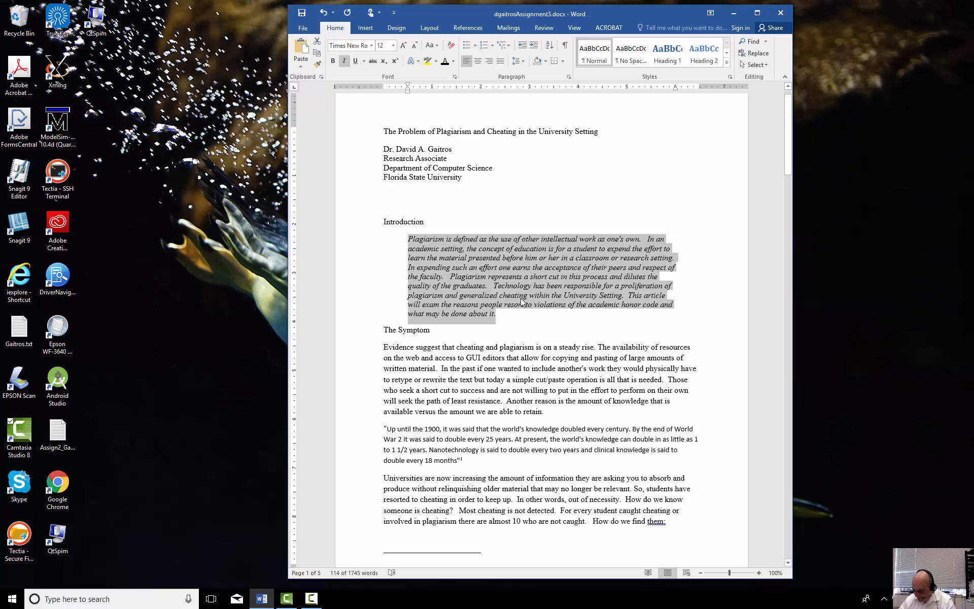
click(323, 17)
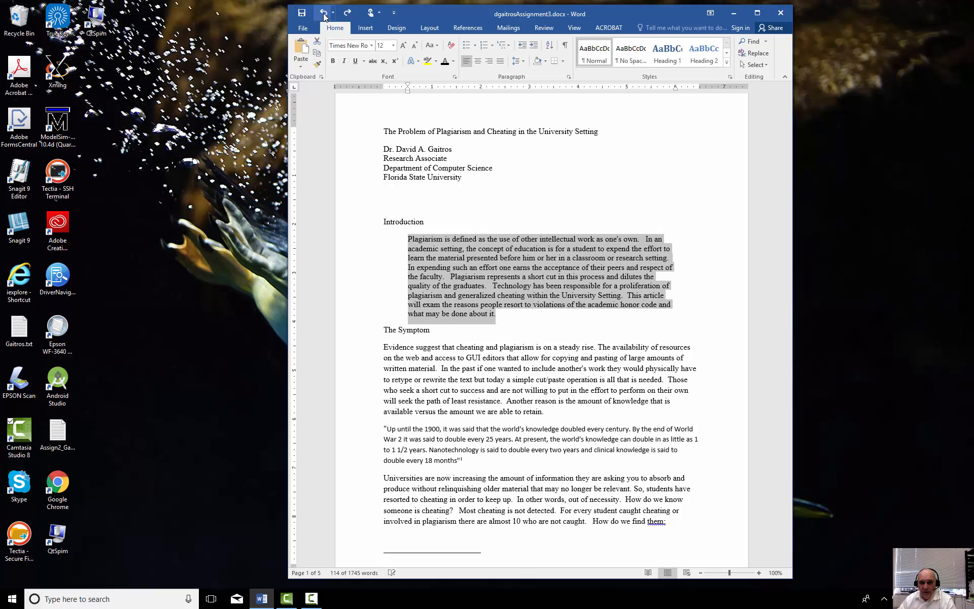
click(324, 16)
click(324, 17)
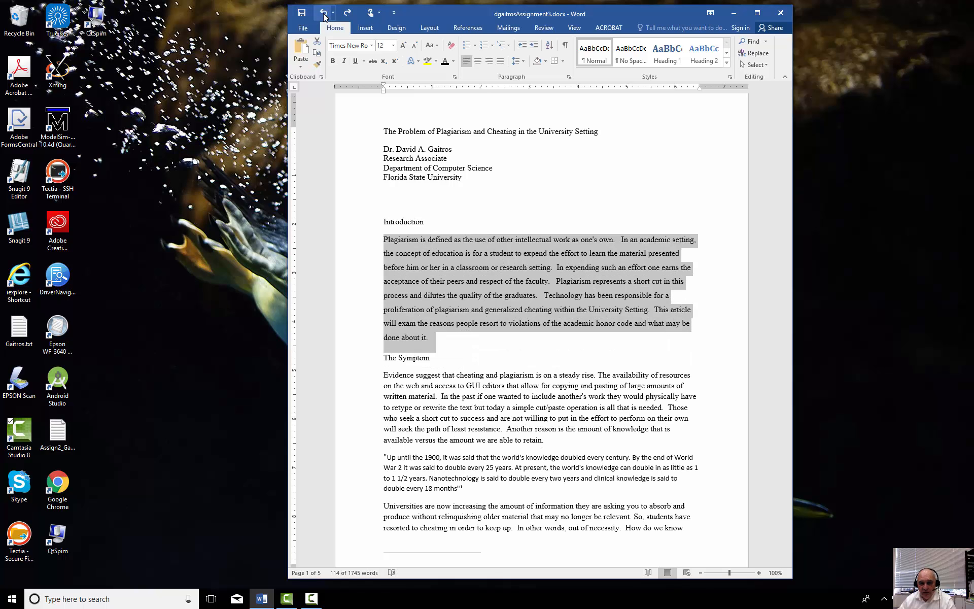
click(323, 17)
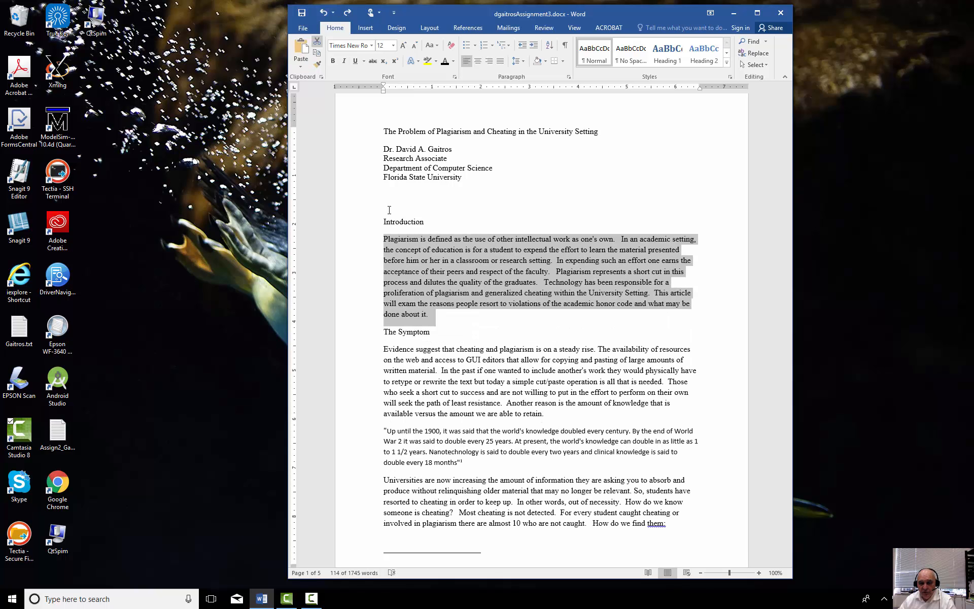
- Look through the full style gallery and preview the Heading 3 style on the introduction paragraph
click(473, 315)
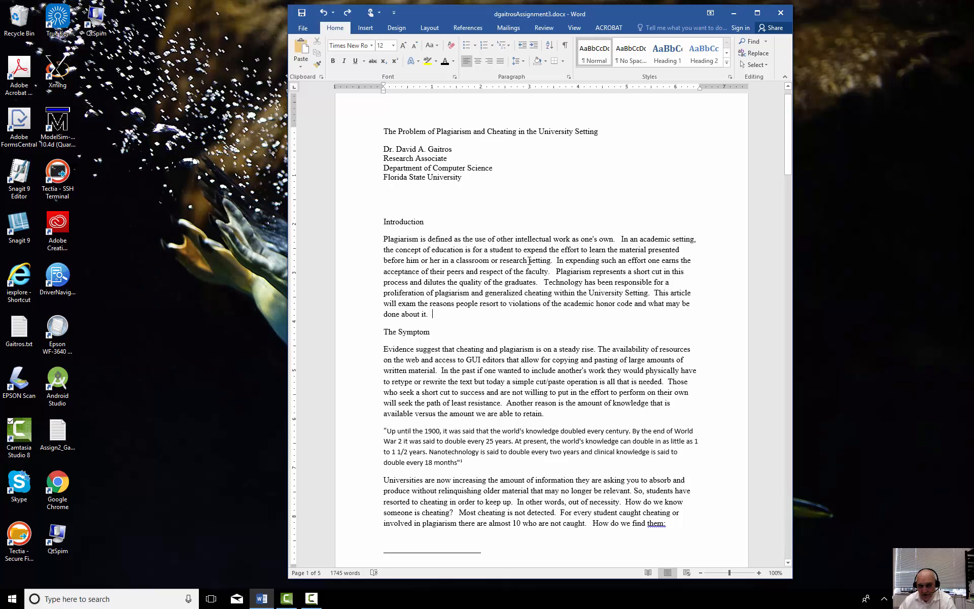
click(726, 52)
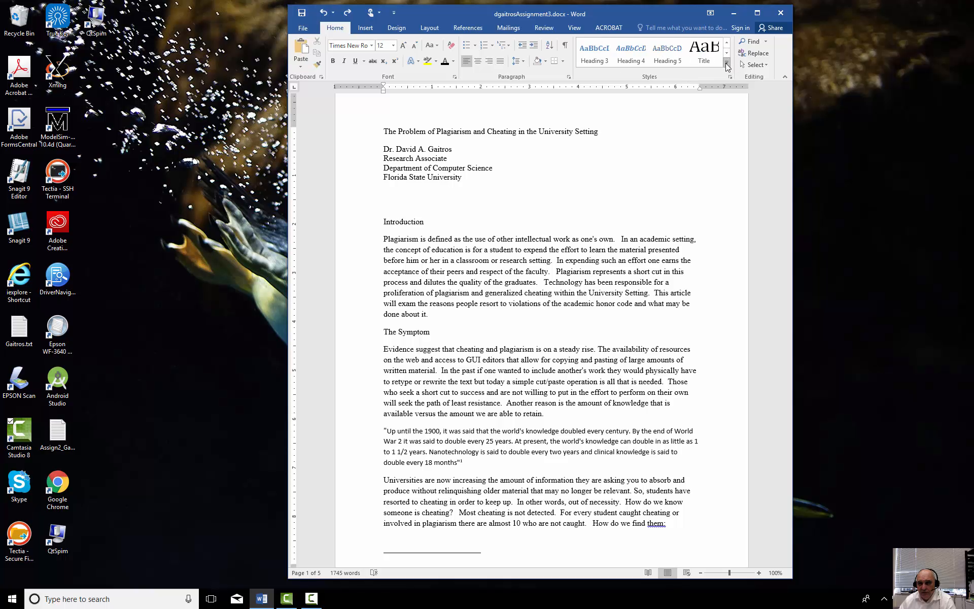
click(726, 65)
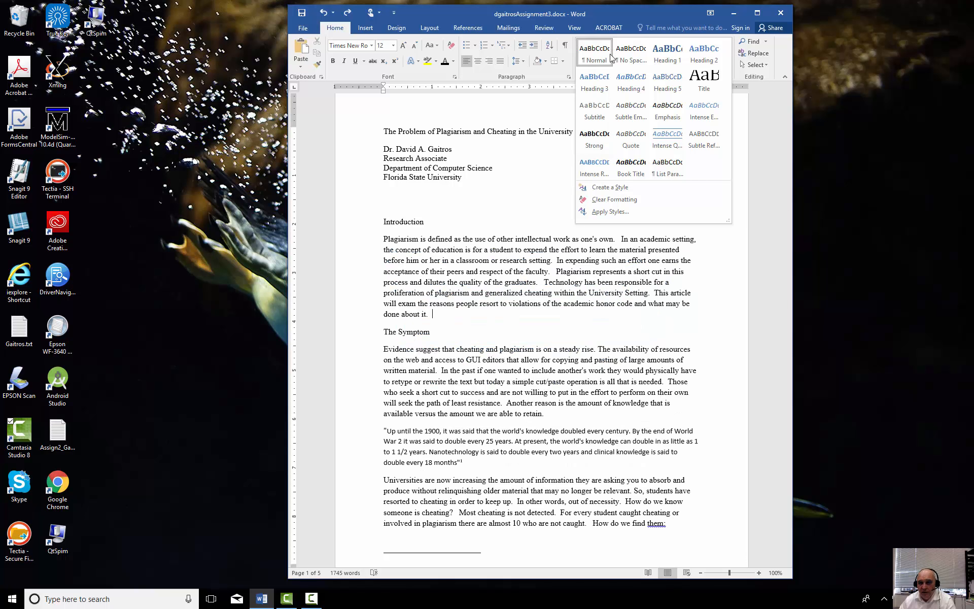
click(594, 81)
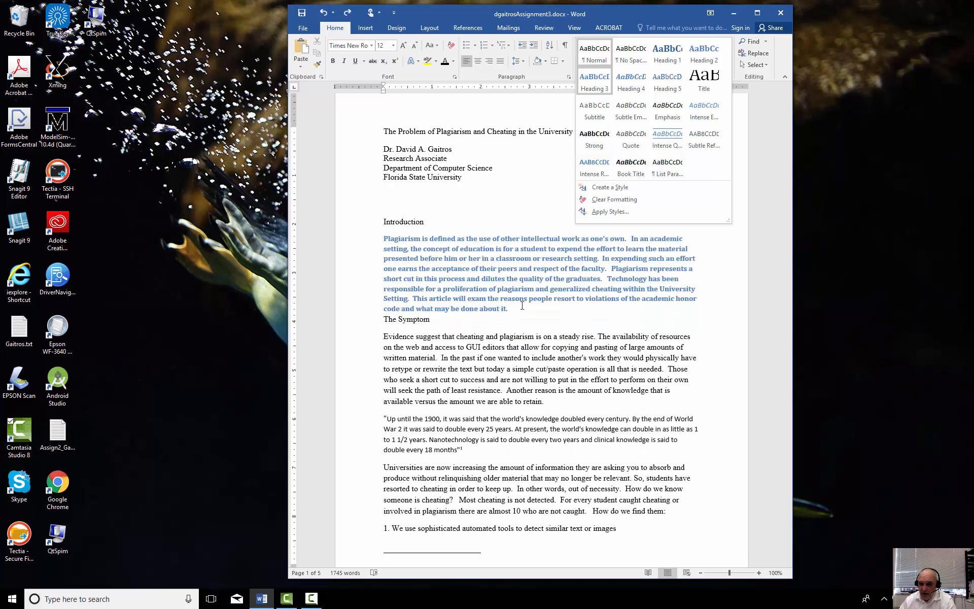
click(532, 394)
- Change the font of the paragraph under The Symptom to Calibri (Body)
drag(551, 413, 360, 344)
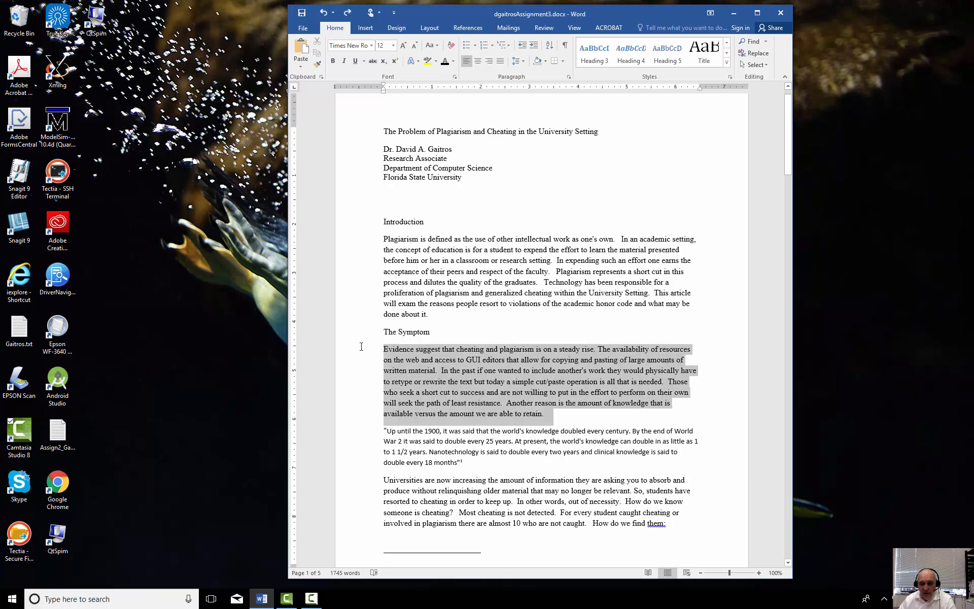
click(371, 45)
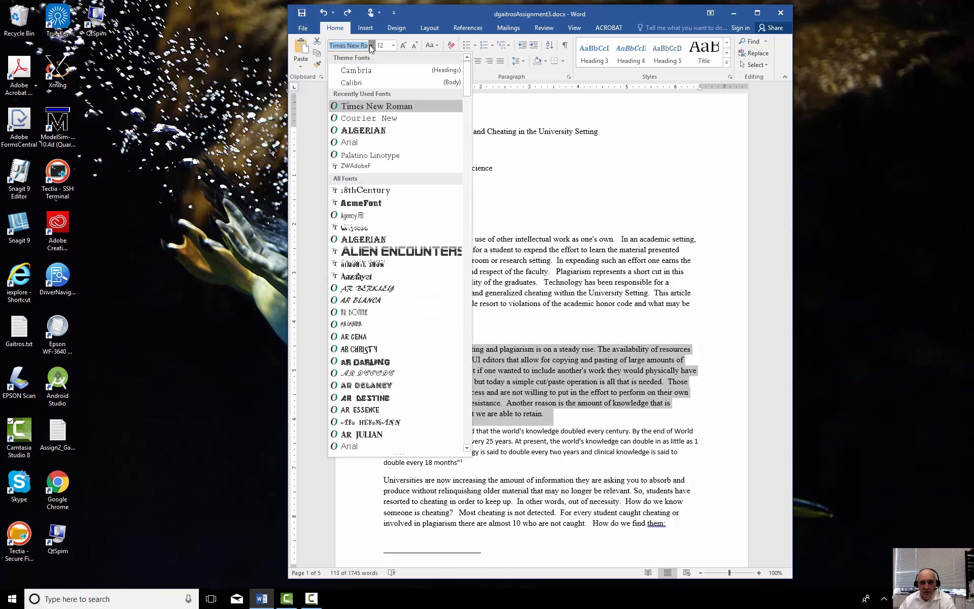
click(351, 83)
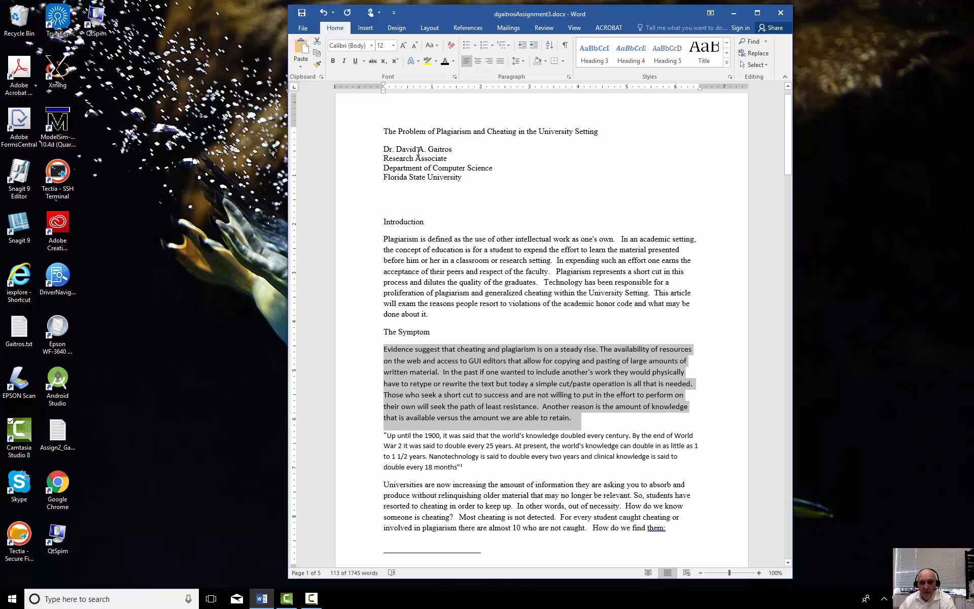
- Update the Normal style to match the selected Calibri paragraph
click(728, 46)
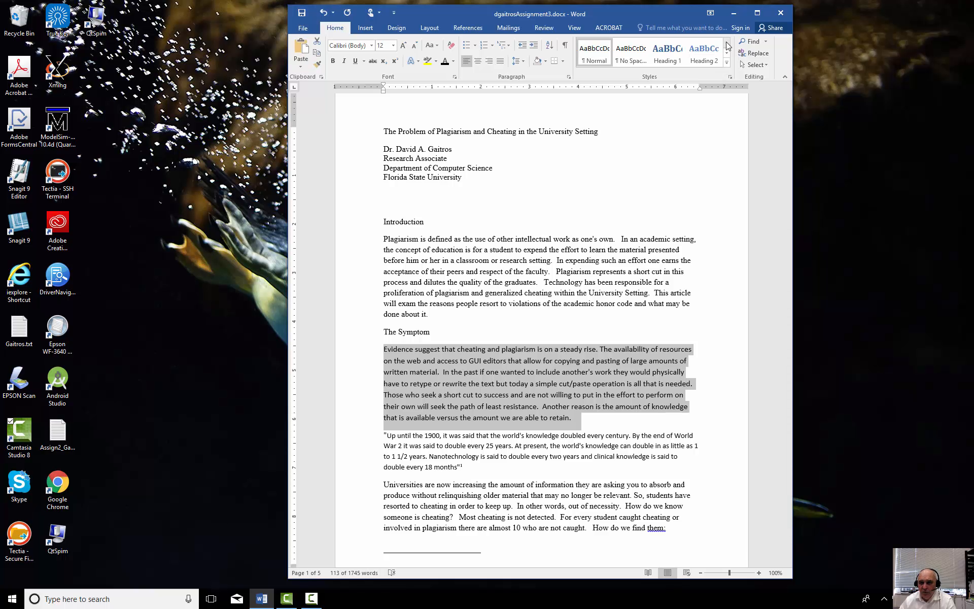
right_click(595, 57)
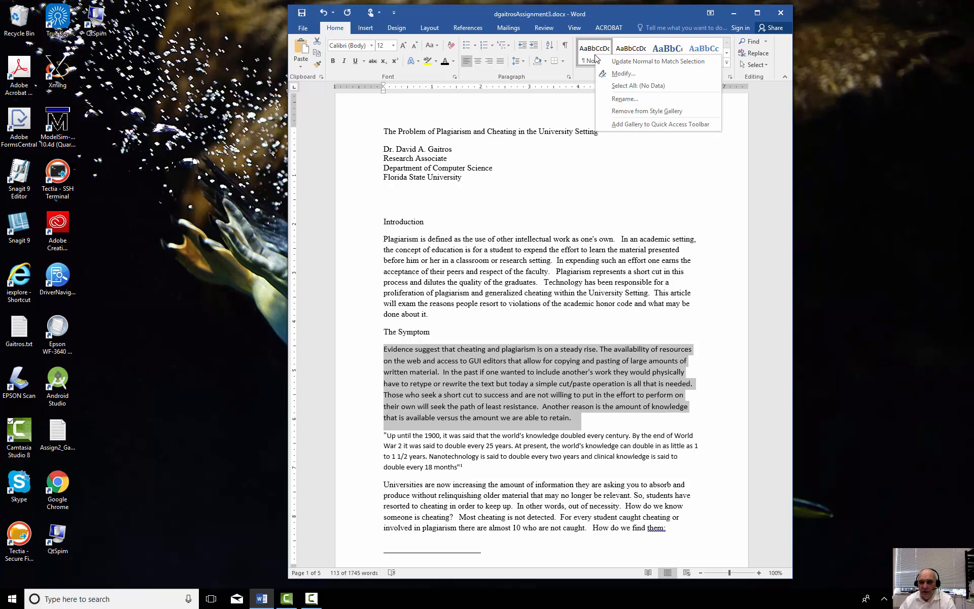
click(643, 61)
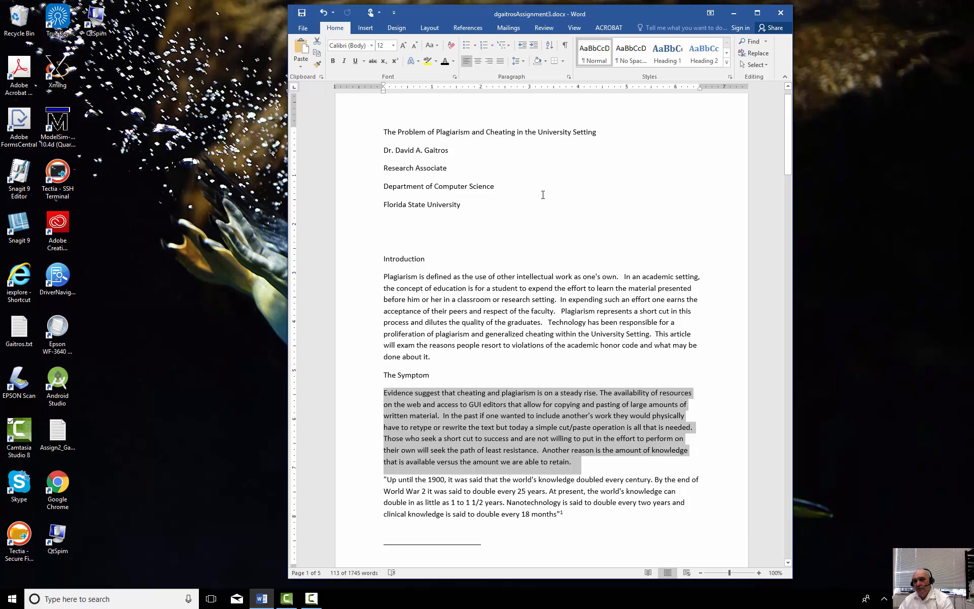
- Review the available styles and apply the Title style to the Introduction heading
click(727, 53)
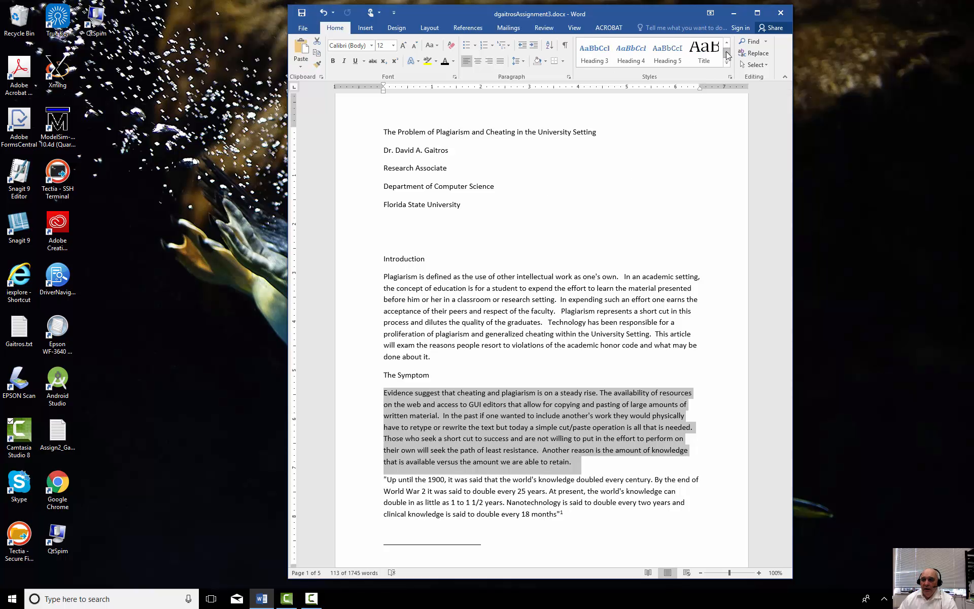
click(727, 68)
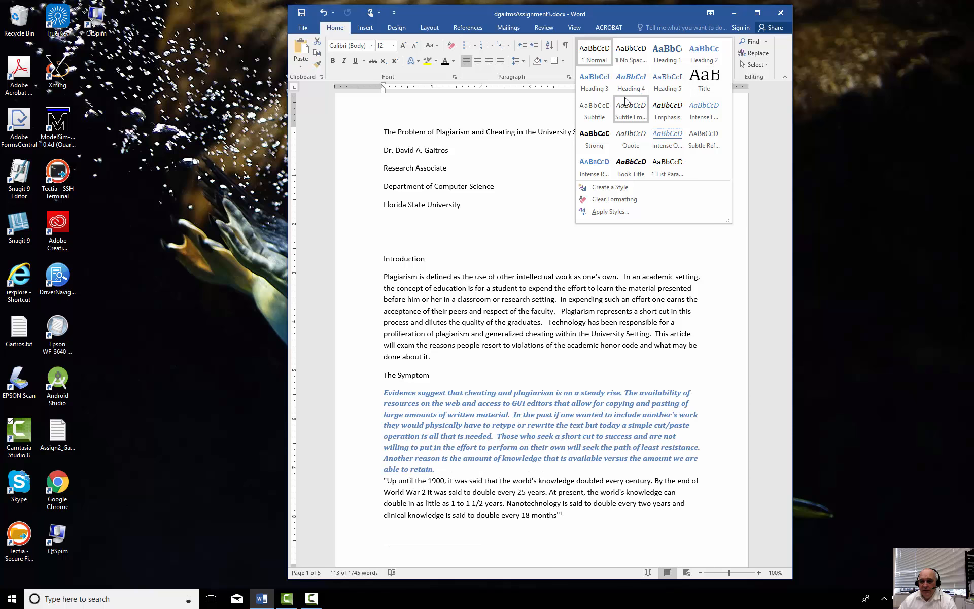
click(429, 261)
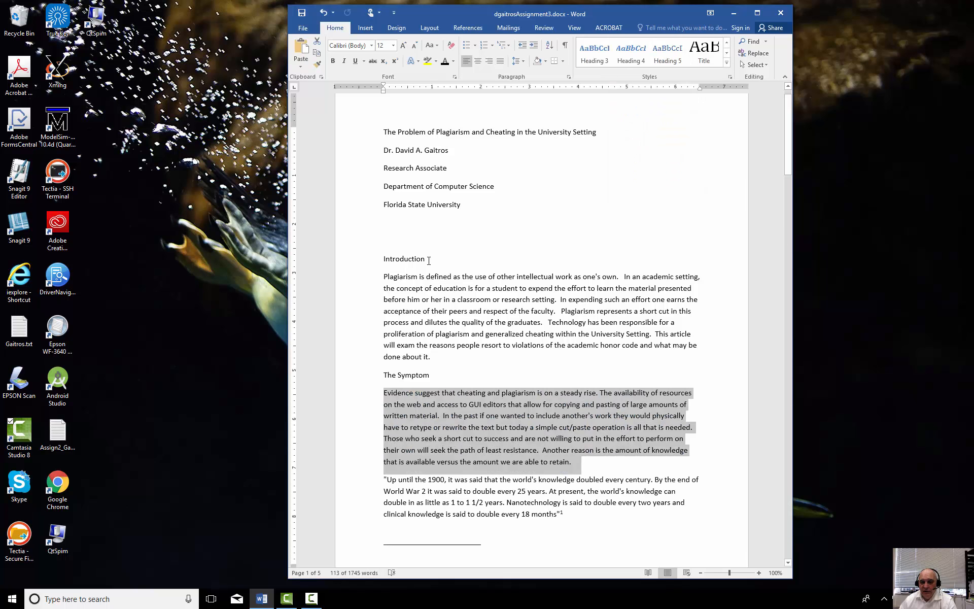
drag(411, 258, 337, 243)
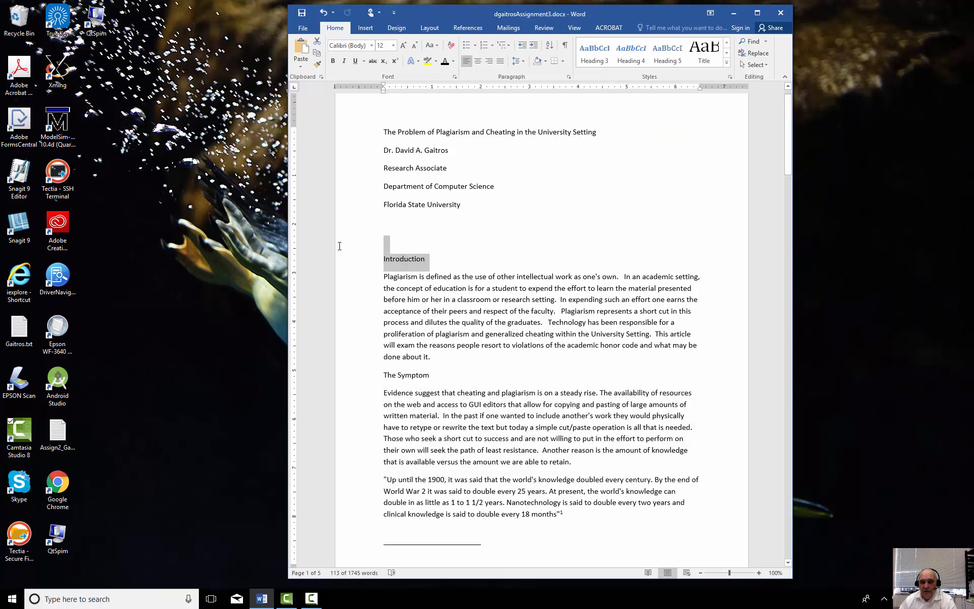
click(703, 51)
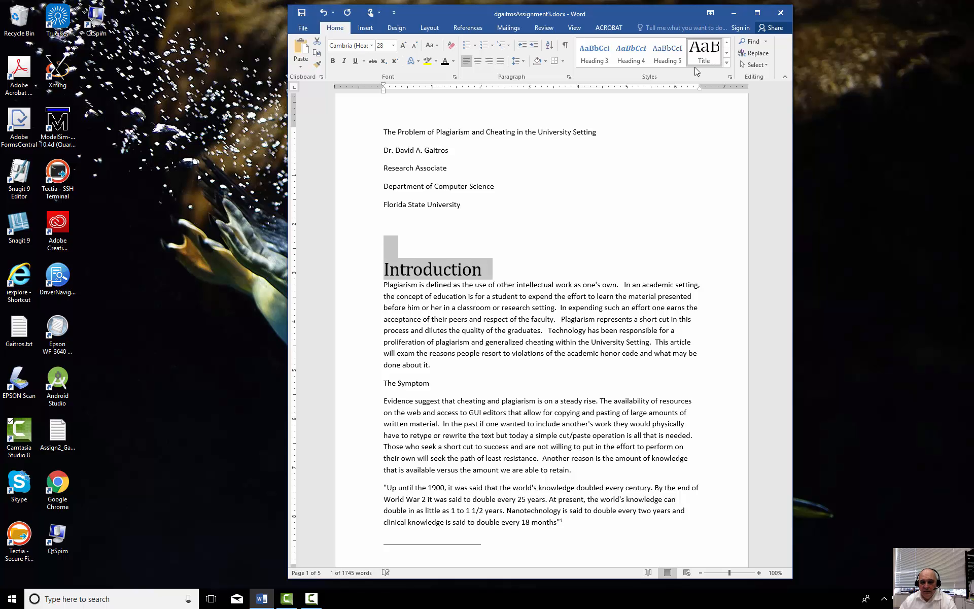
- Centre the Introduction heading and update the Title style to match it
click(546, 274)
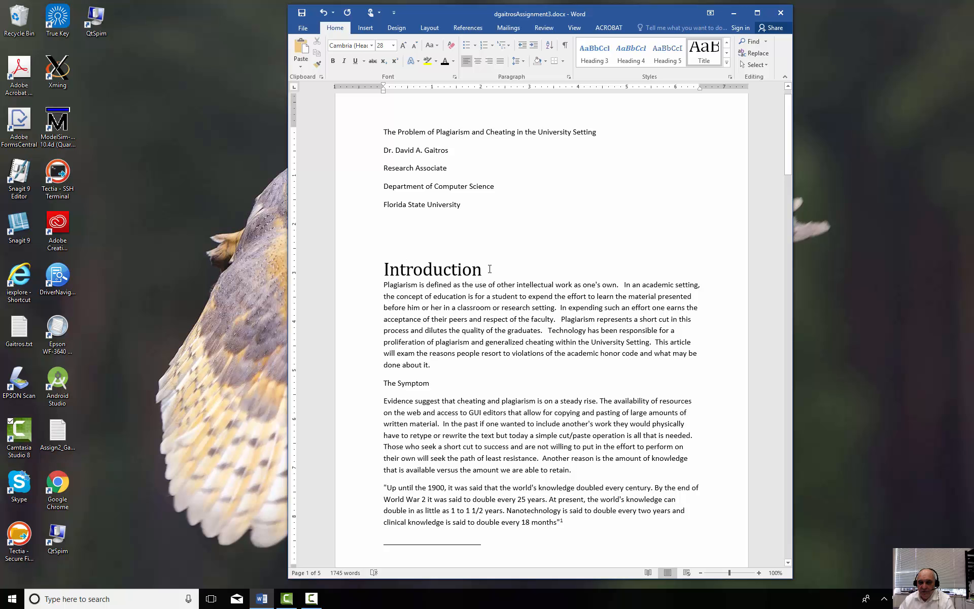
click(479, 62)
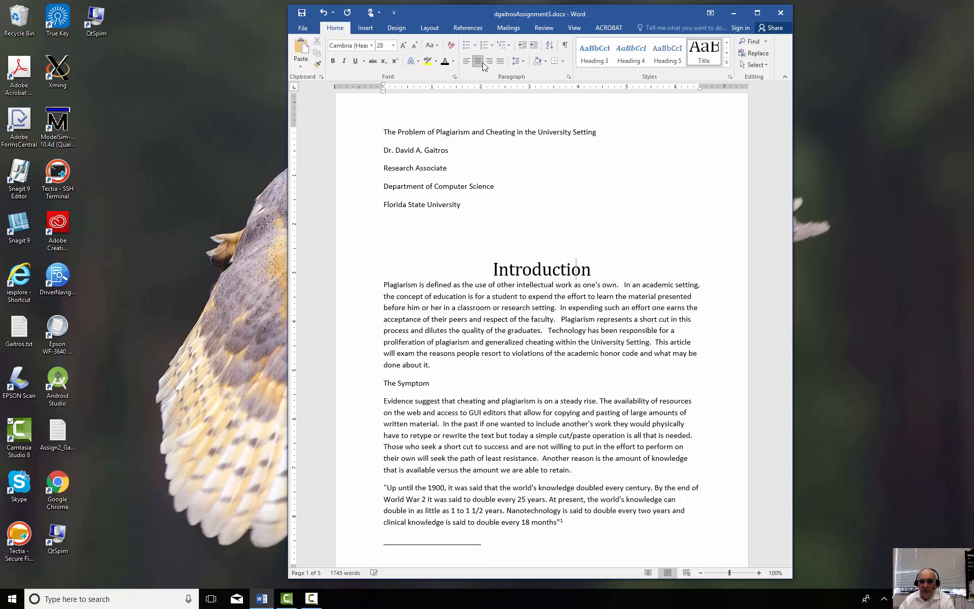
right_click(704, 58)
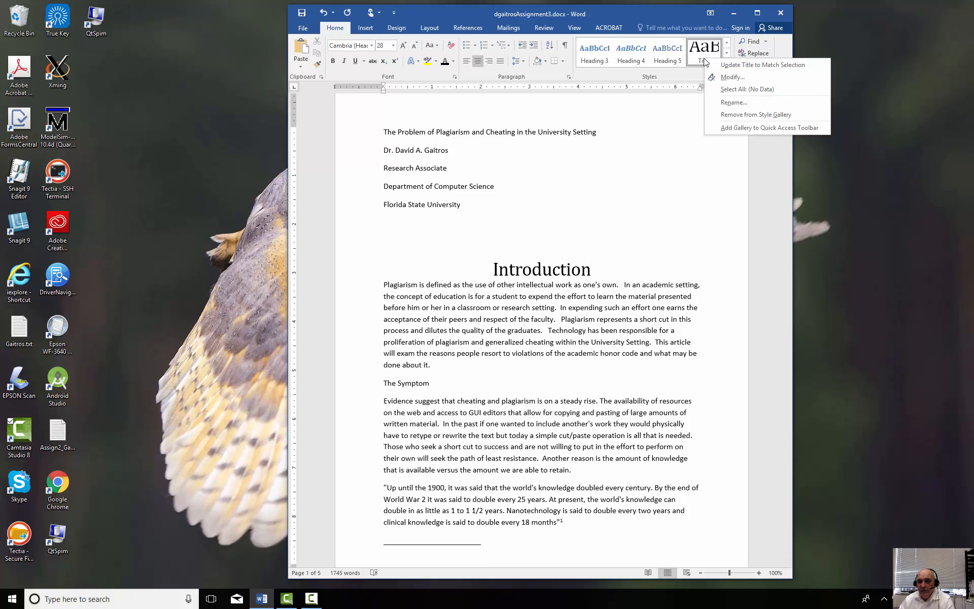
click(735, 65)
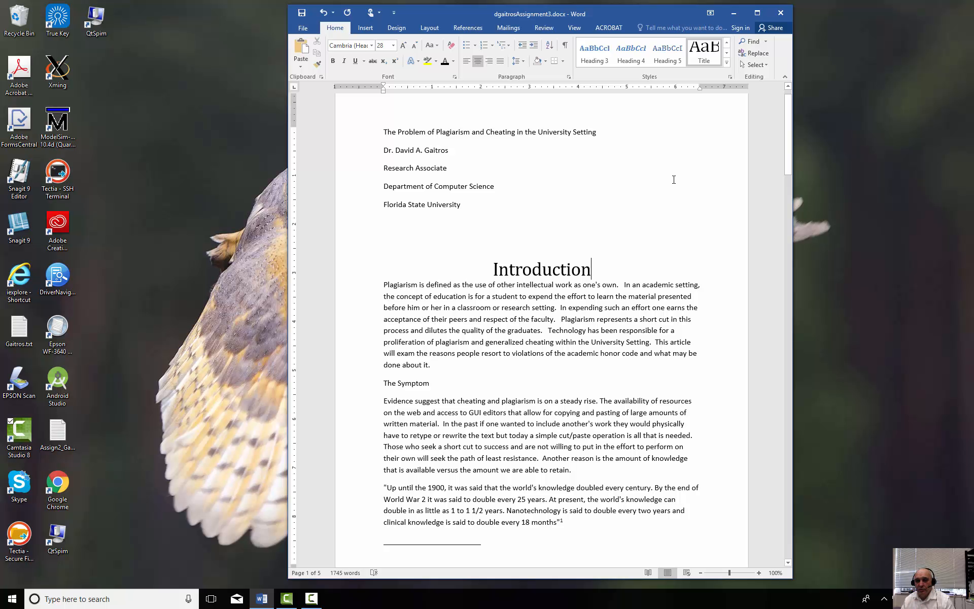
- Undo the centring and Title style changes on the Introduction heading, keeping the cursor in that heading
click(323, 14)
click(323, 14)
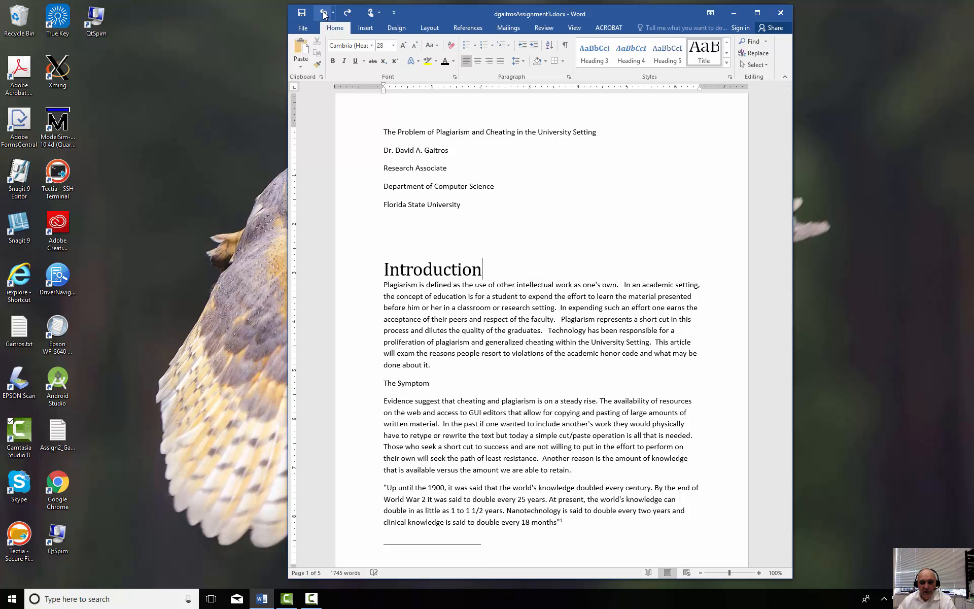
click(323, 14)
click(433, 267)
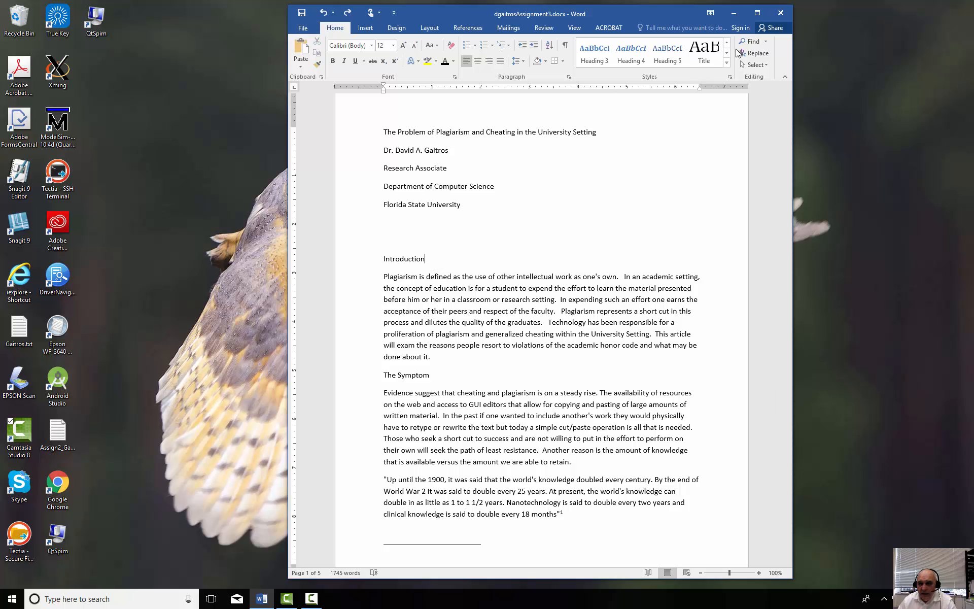
- Apply the Heading 1 style to the "Introduction" and "The Symptom" headings
click(727, 62)
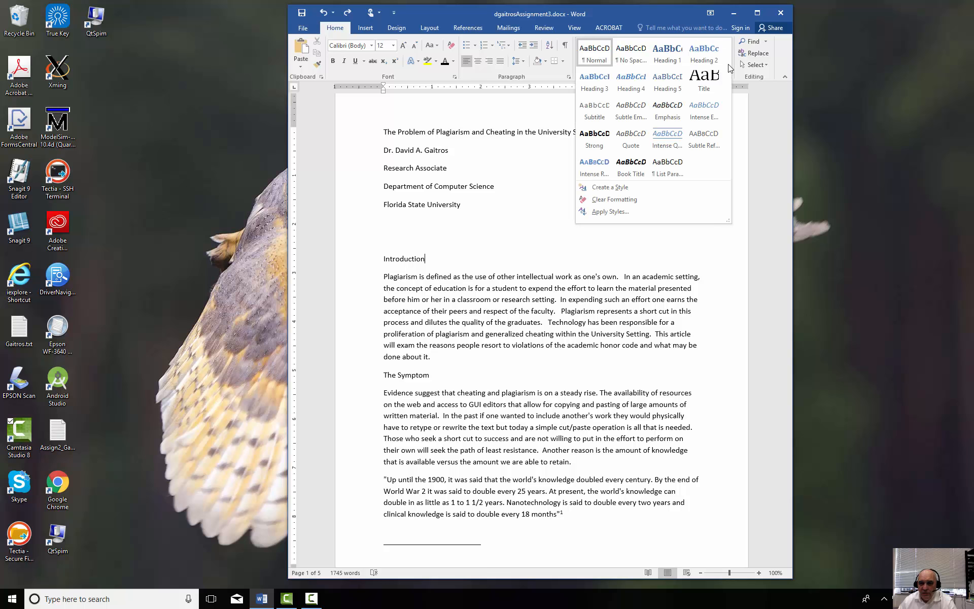
click(664, 60)
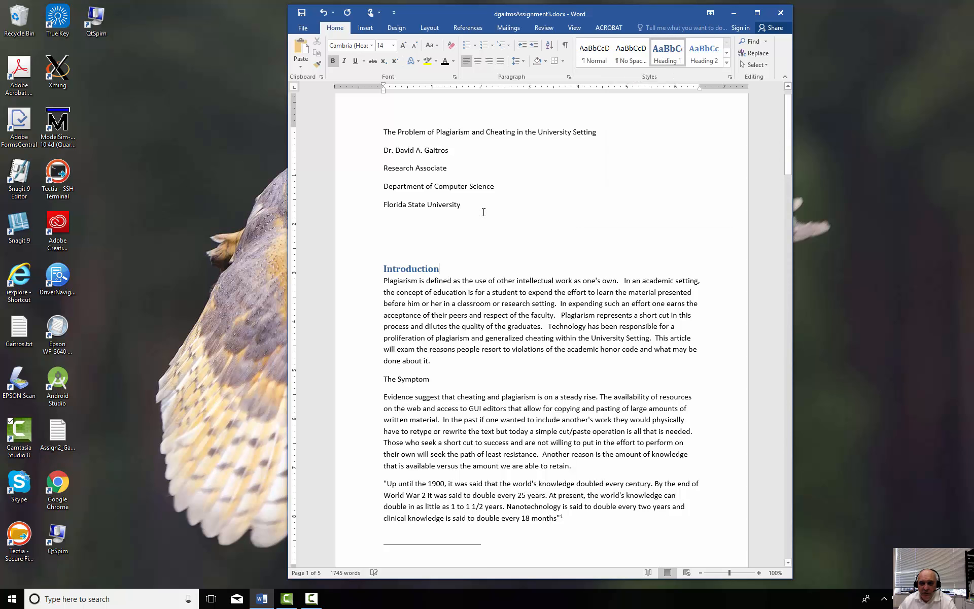
drag(399, 375, 371, 384)
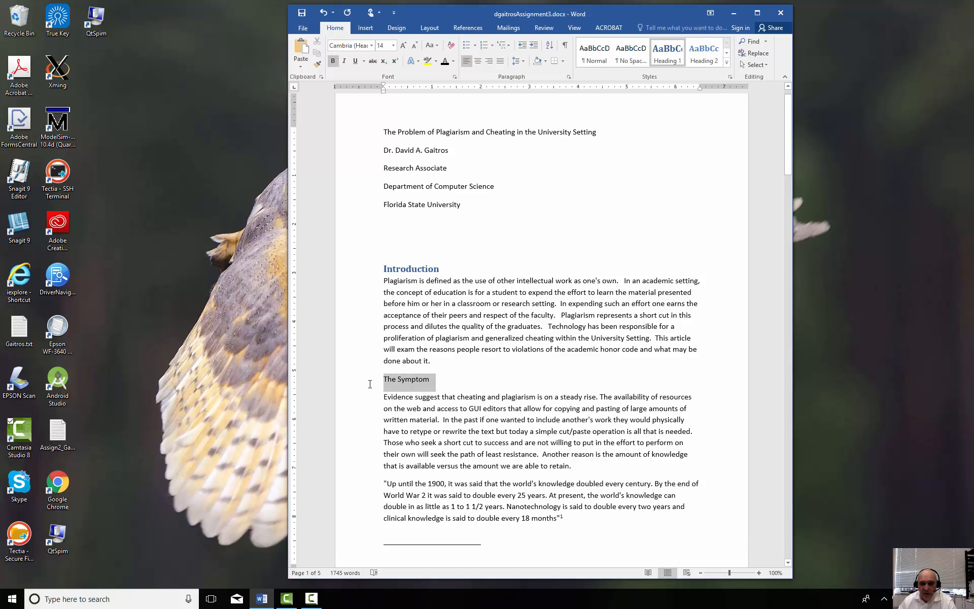
click(665, 59)
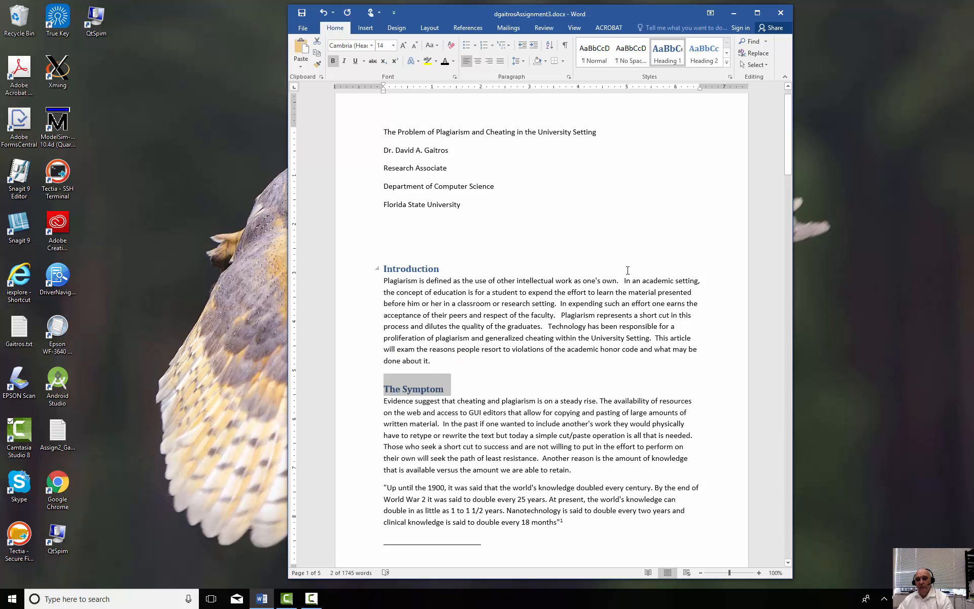
- Apply the Heading 1 style to the "Dishonesty" heading on page 2
scroll(614, 315, down, 4)
scroll(614, 308, down, 5)
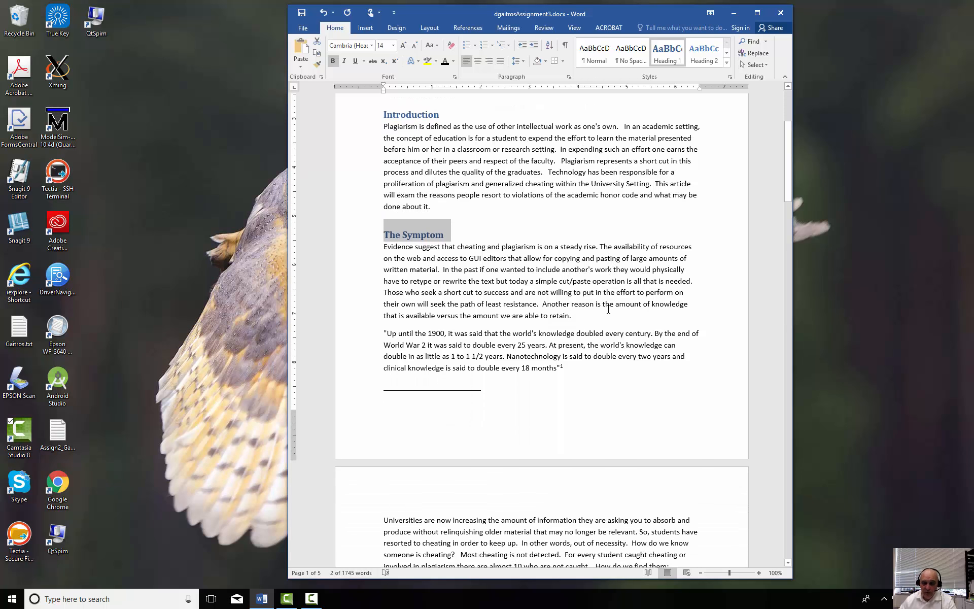
scroll(612, 311, down, 6)
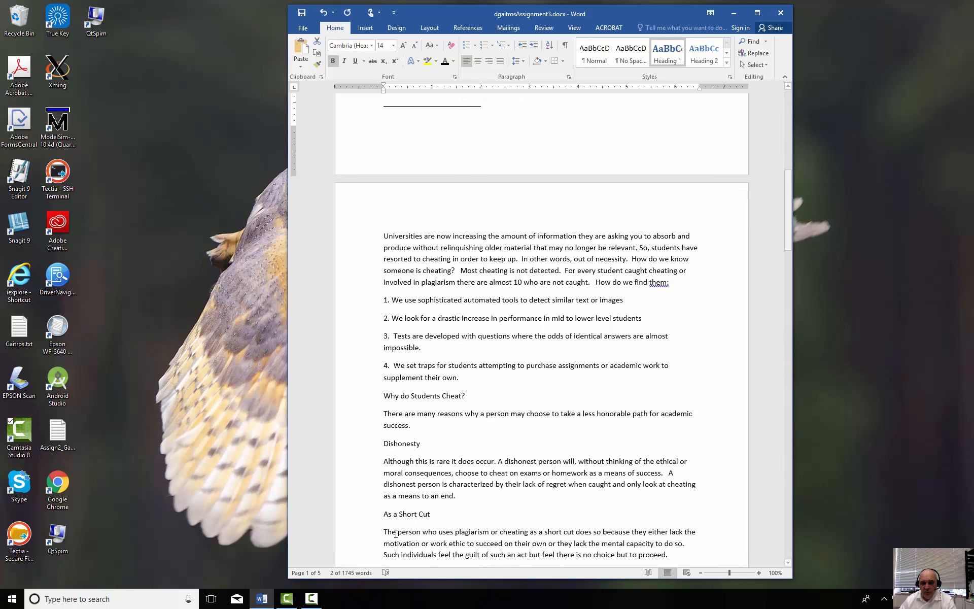
drag(423, 444, 352, 444)
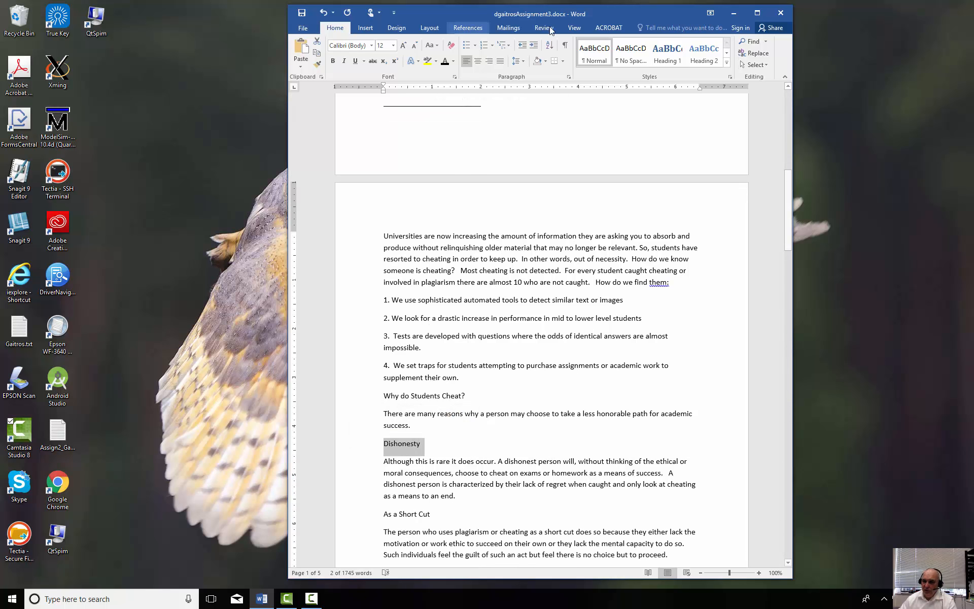
click(668, 56)
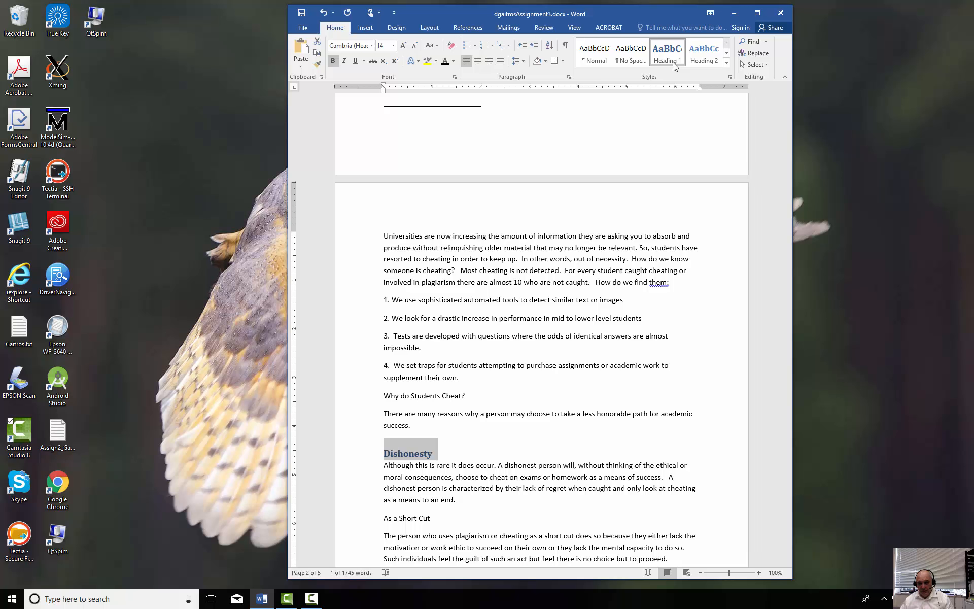
click(727, 62)
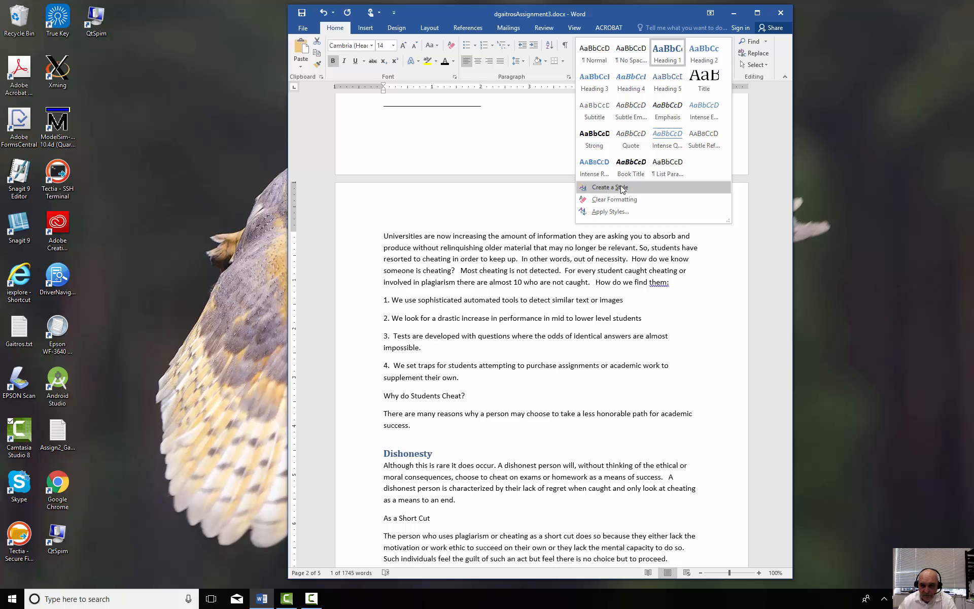
click(705, 293)
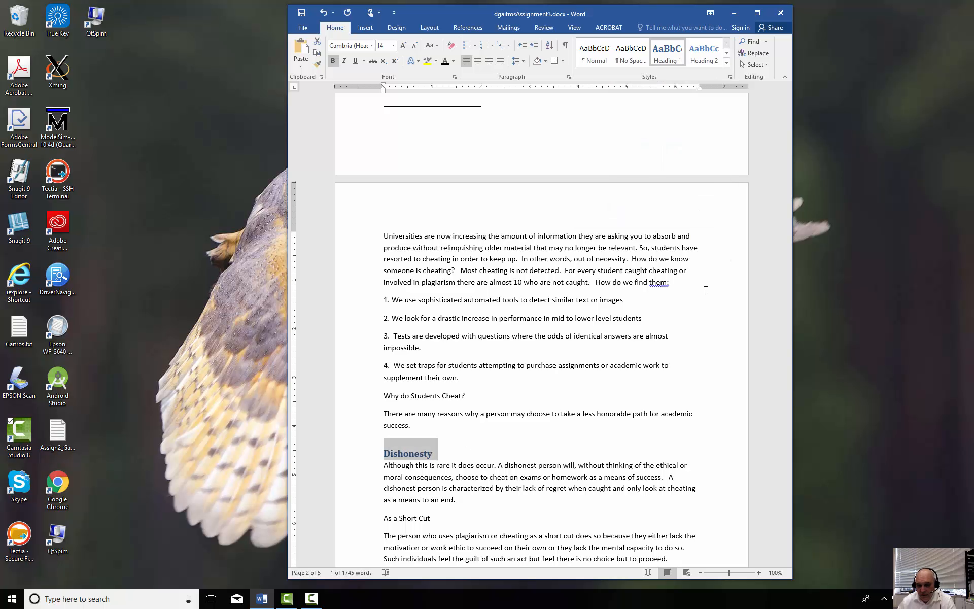
- Insert a blank line and a new paragraph reading "Unix Code:" after the paragraph under "Why do Students Cheat?"
click(420, 430)
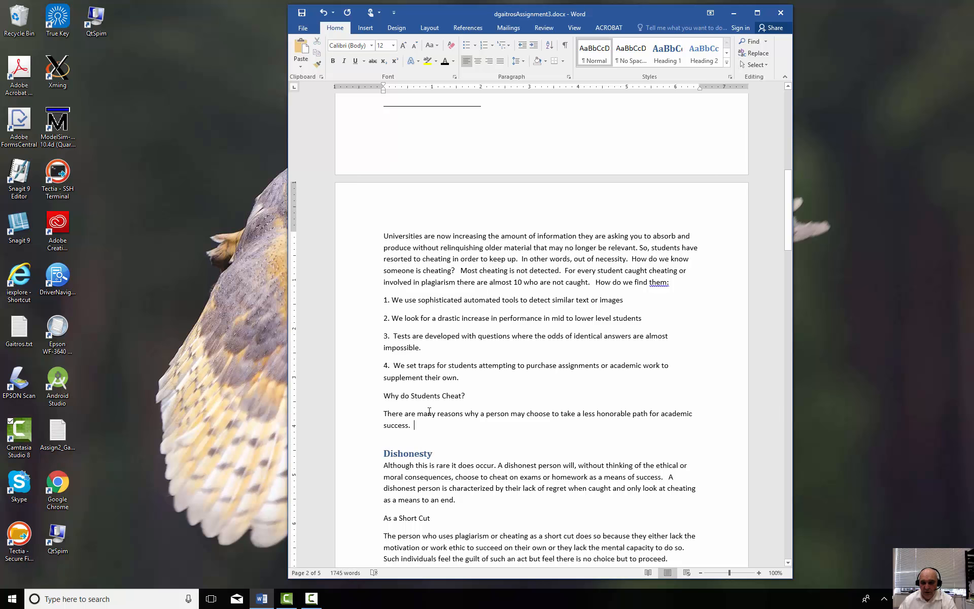
key(Return)
key(Return)
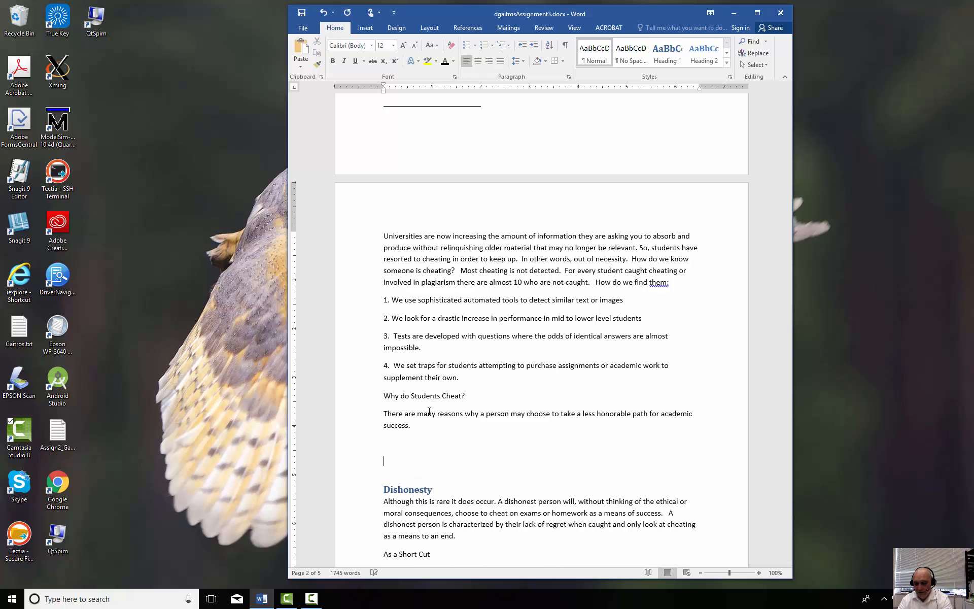
text(Unix Code:)
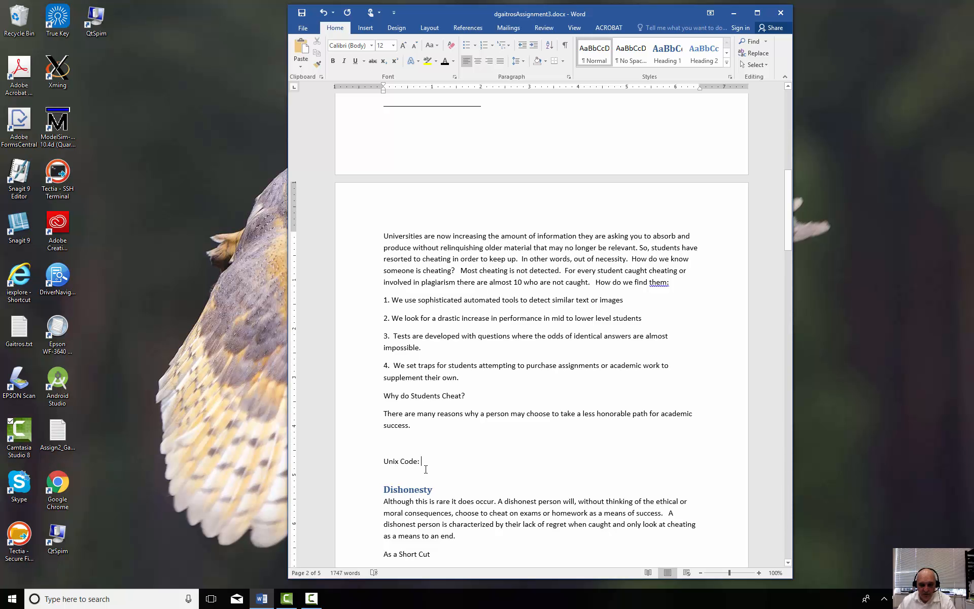
- Format the "Unix Code:" line in bold Courier New
drag(426, 460, 384, 461)
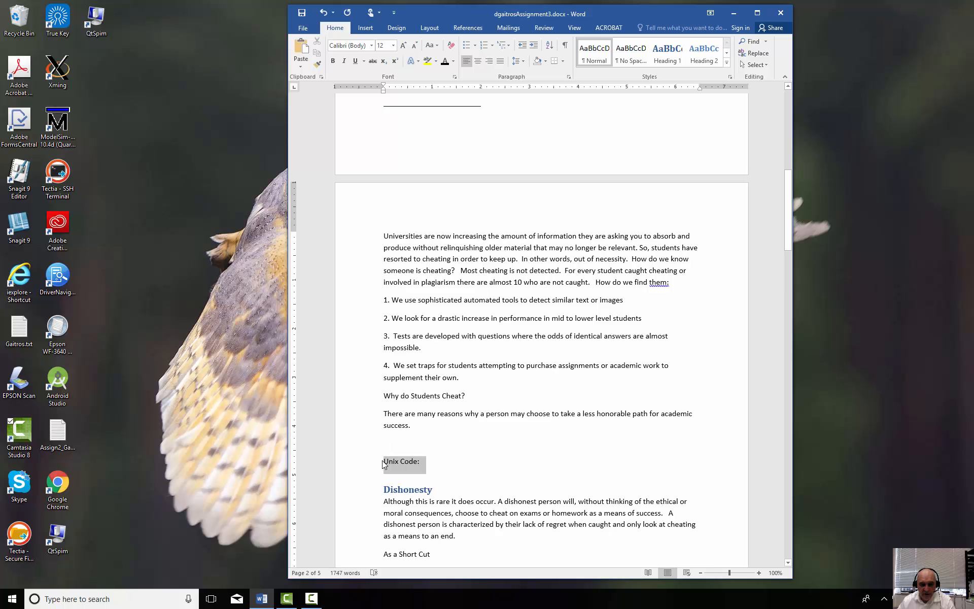
click(372, 47)
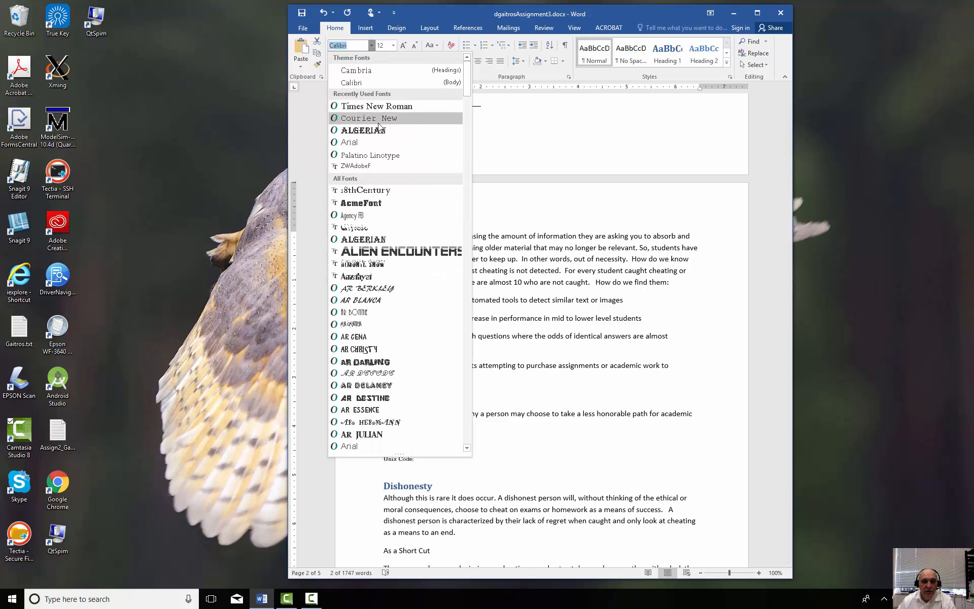
scroll(372, 317, down, 4)
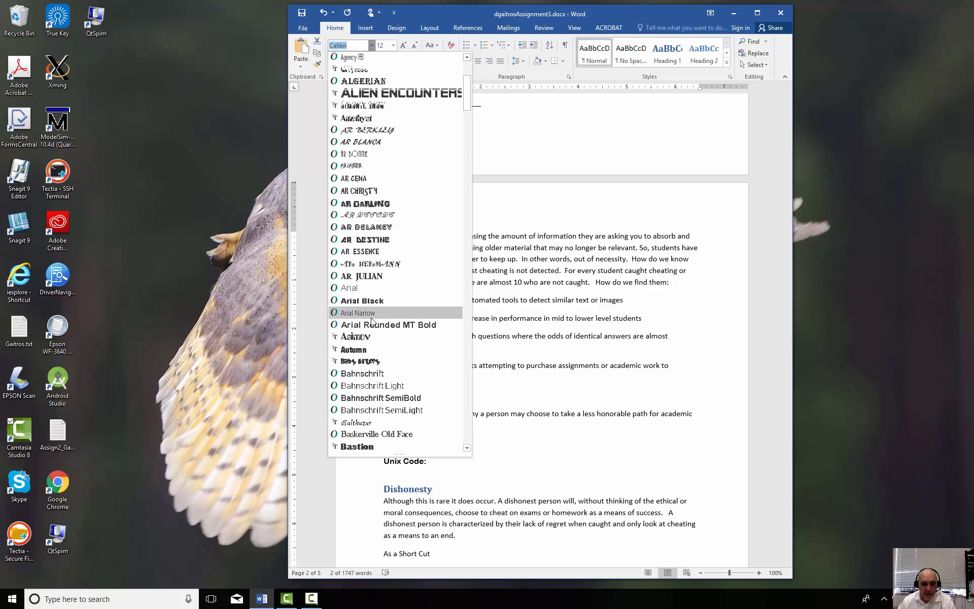
scroll(371, 317, down, 9)
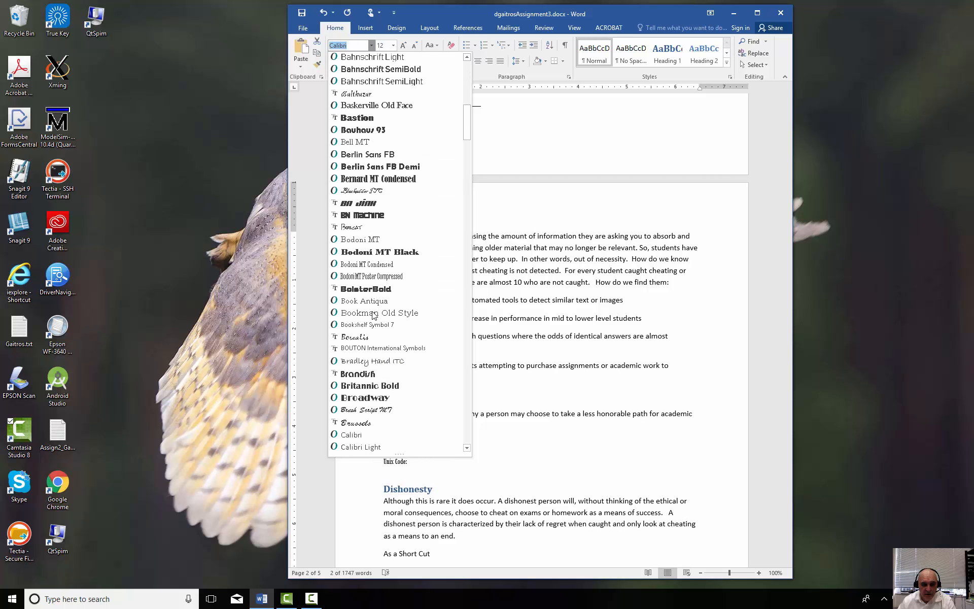
scroll(373, 316, down, 7)
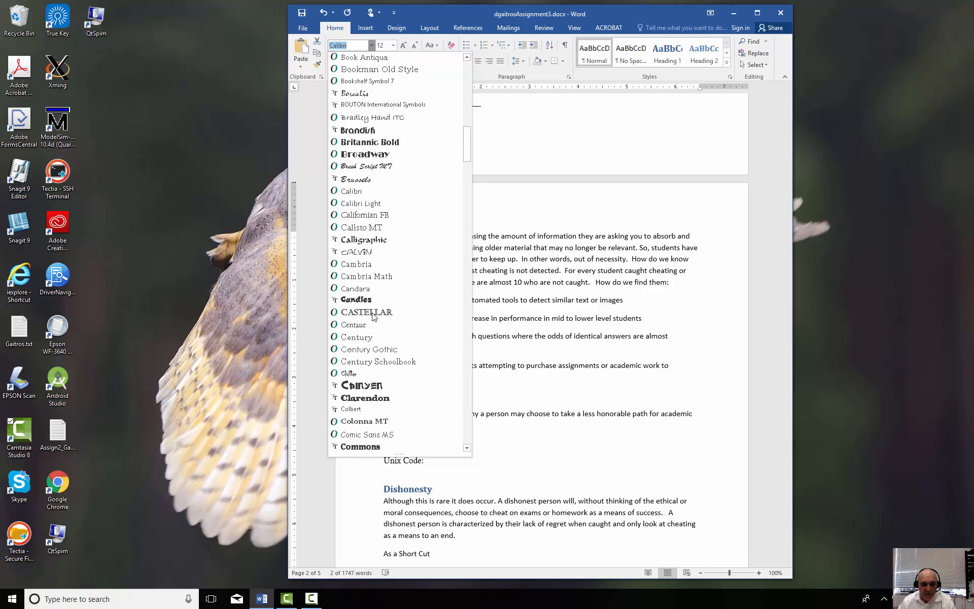
scroll(373, 315, down, 6)
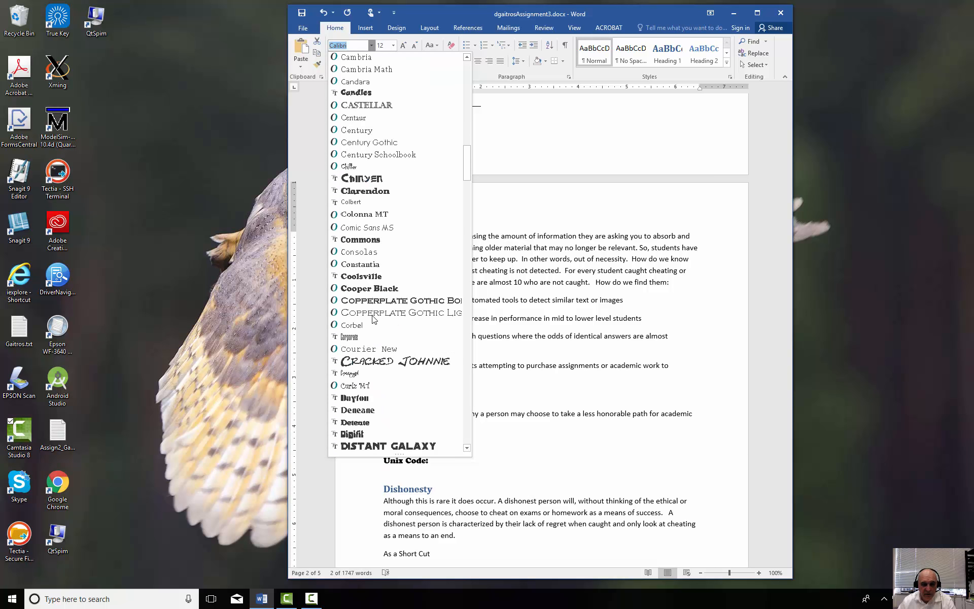
scroll(376, 308, down, 2)
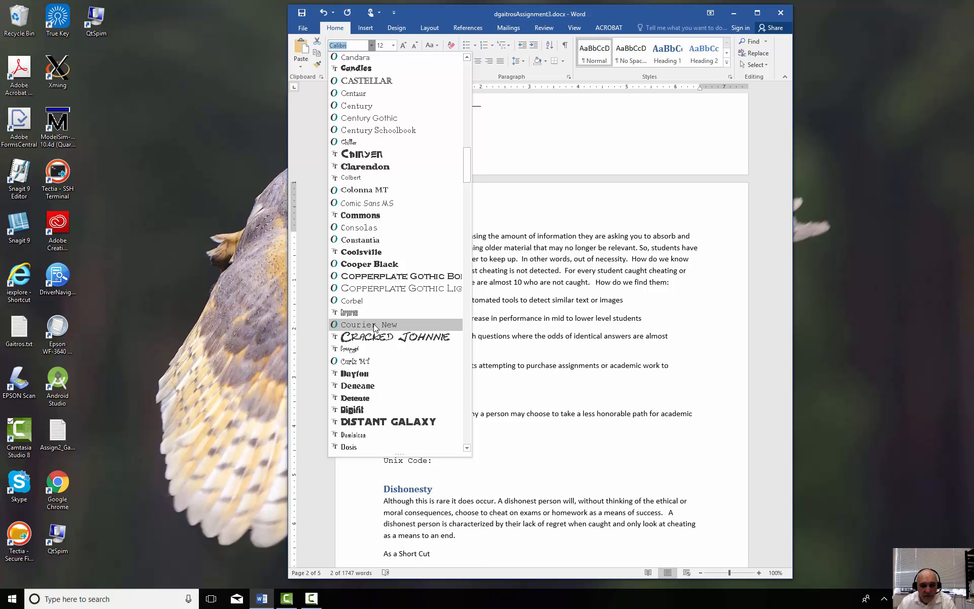
click(374, 324)
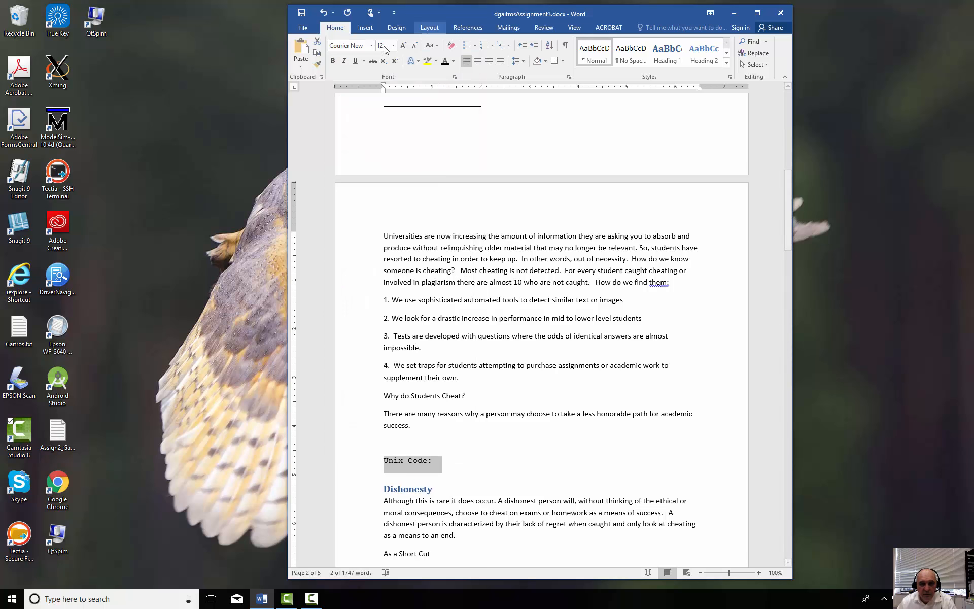
click(334, 61)
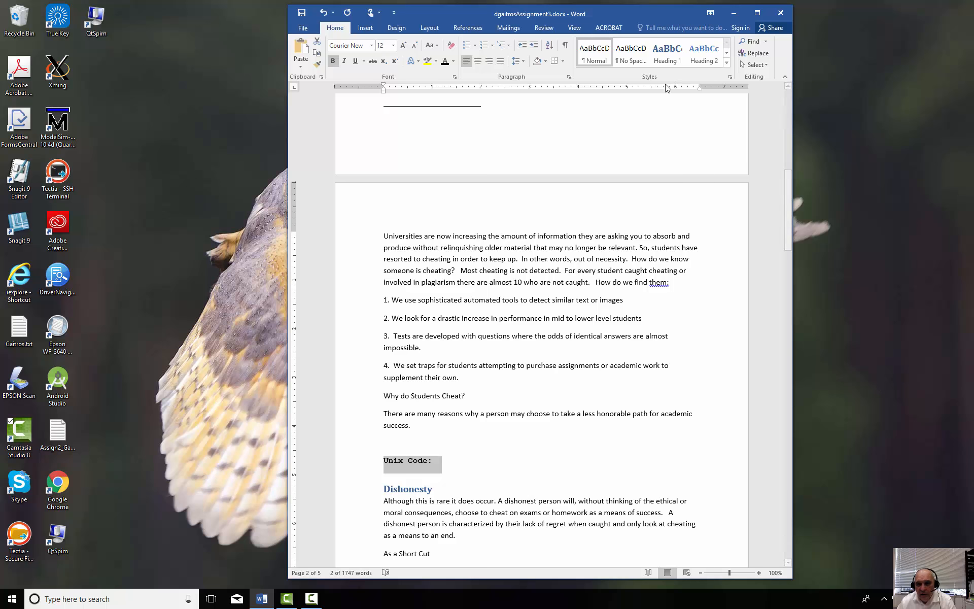
- Create a new style named "UniXCodeStyle" from the formatted "Unix Code:" line and review it among the available styles
click(727, 63)
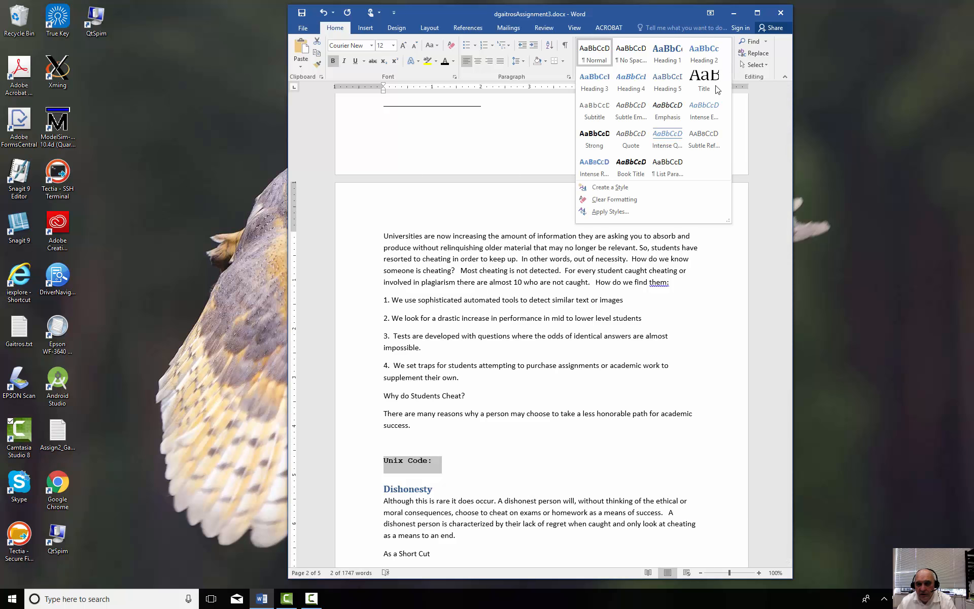
click(620, 190)
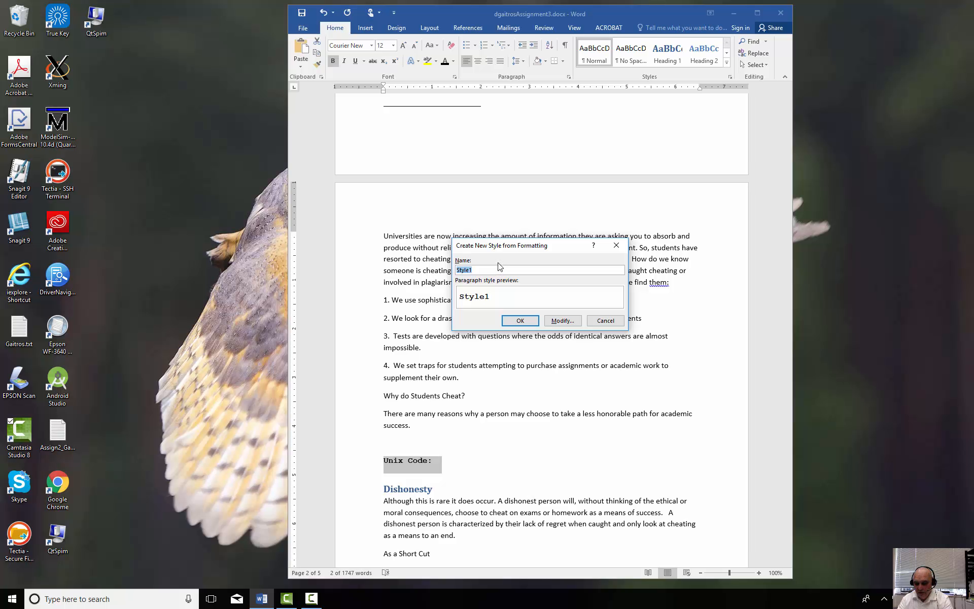
text(UniXCode)
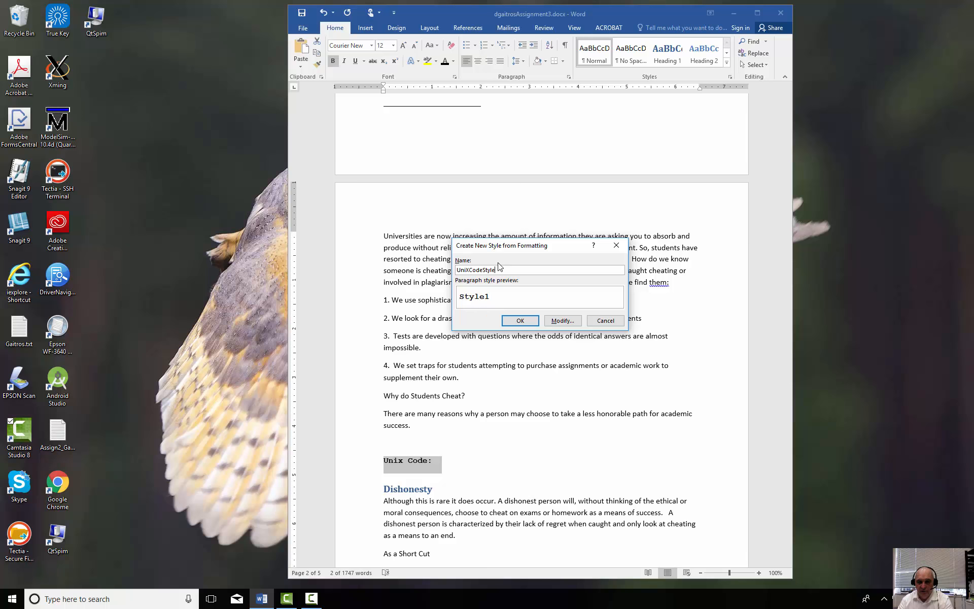
key(Return)
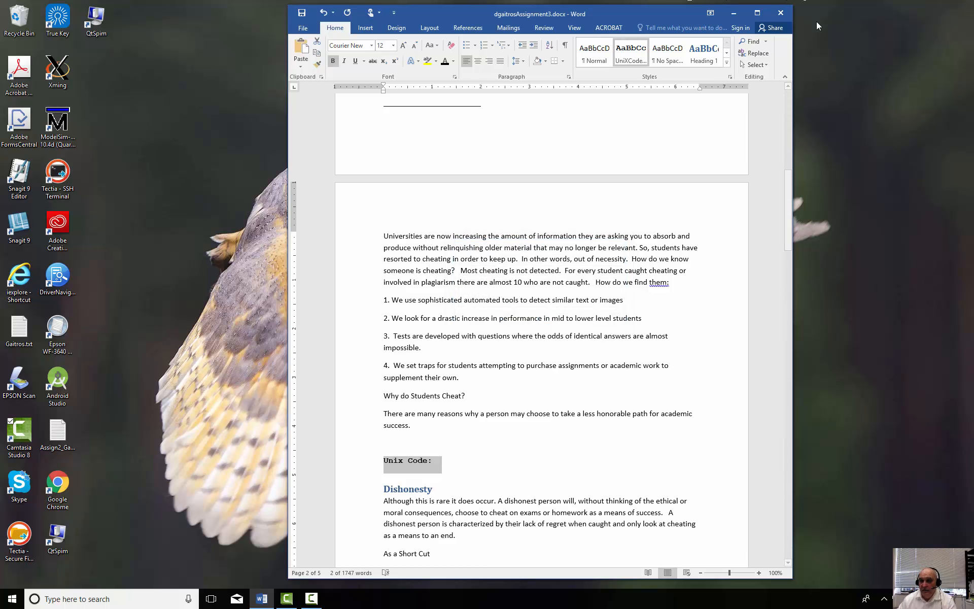
click(726, 62)
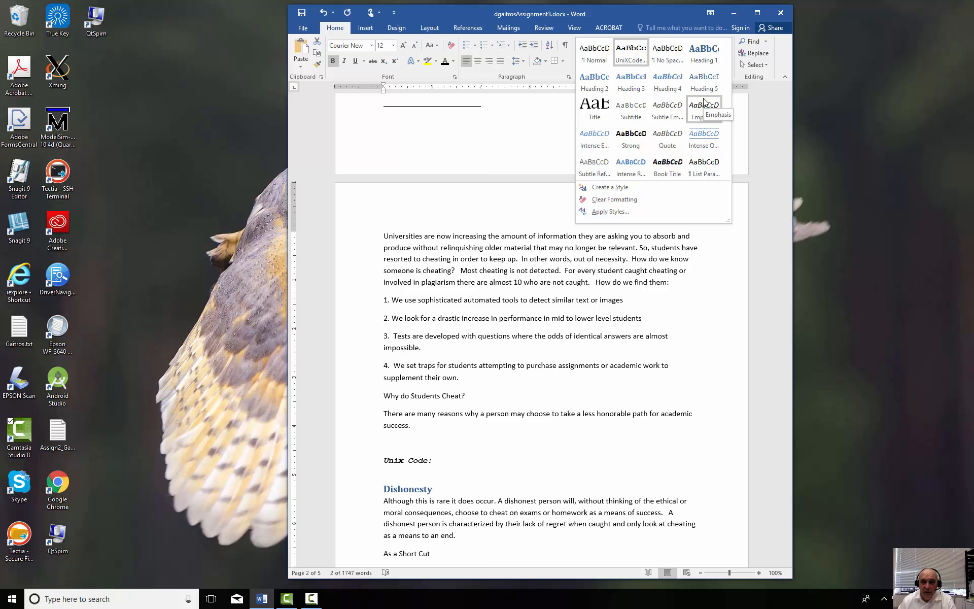
click(467, 476)
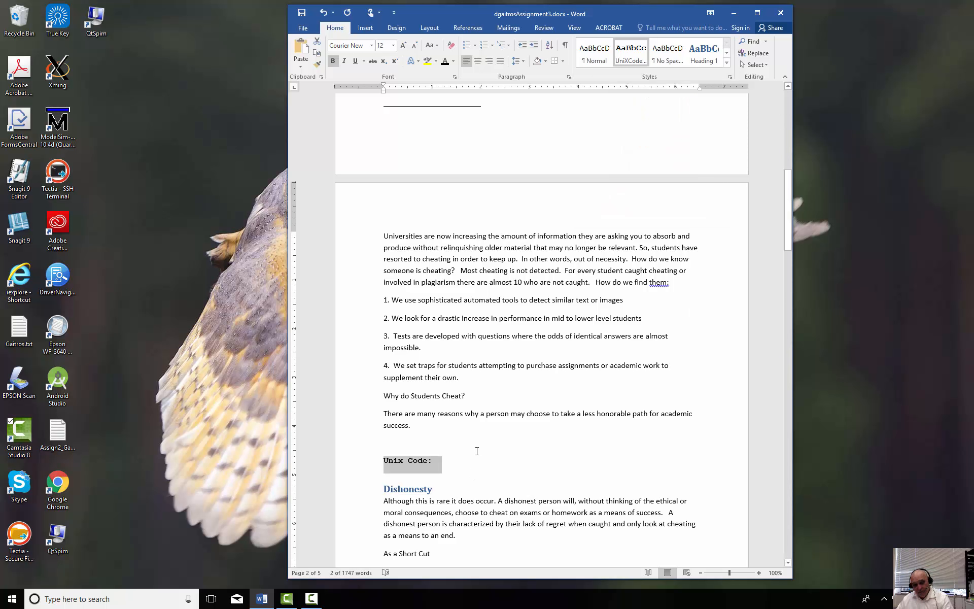
- Open the page 2 header for editing and enter the text "Put a header"
scroll(504, 421, up, 1)
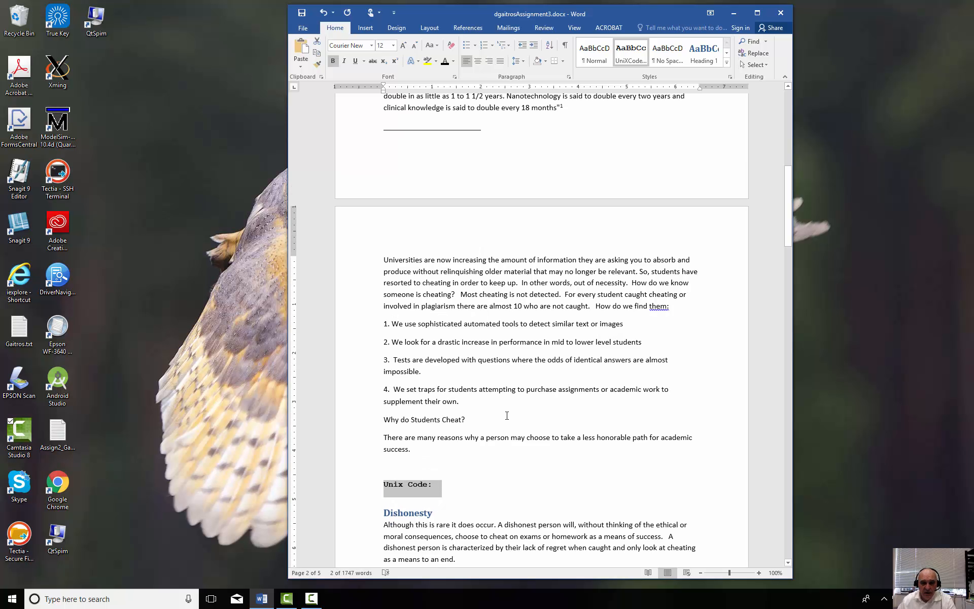
click(575, 28)
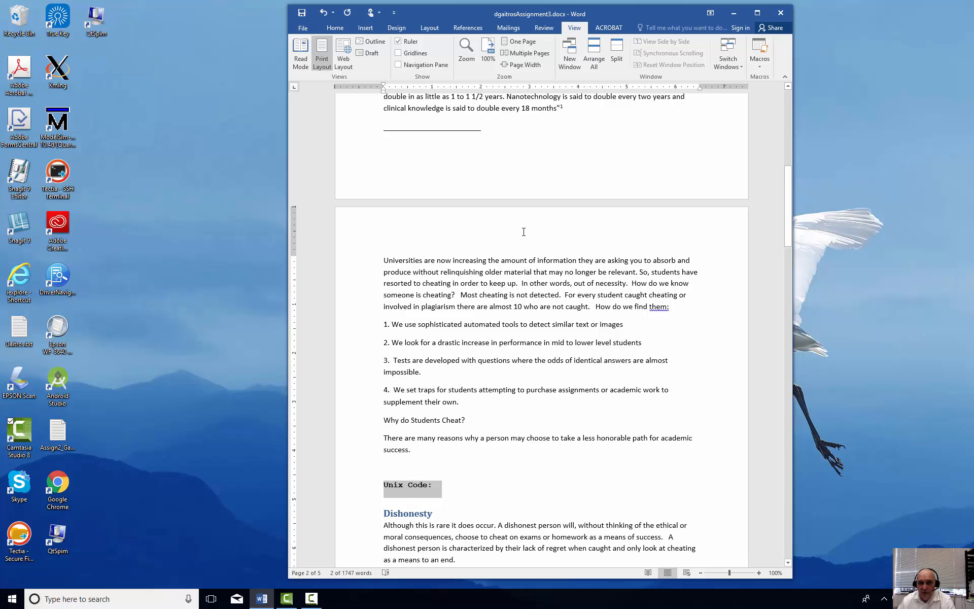
double_click(455, 234)
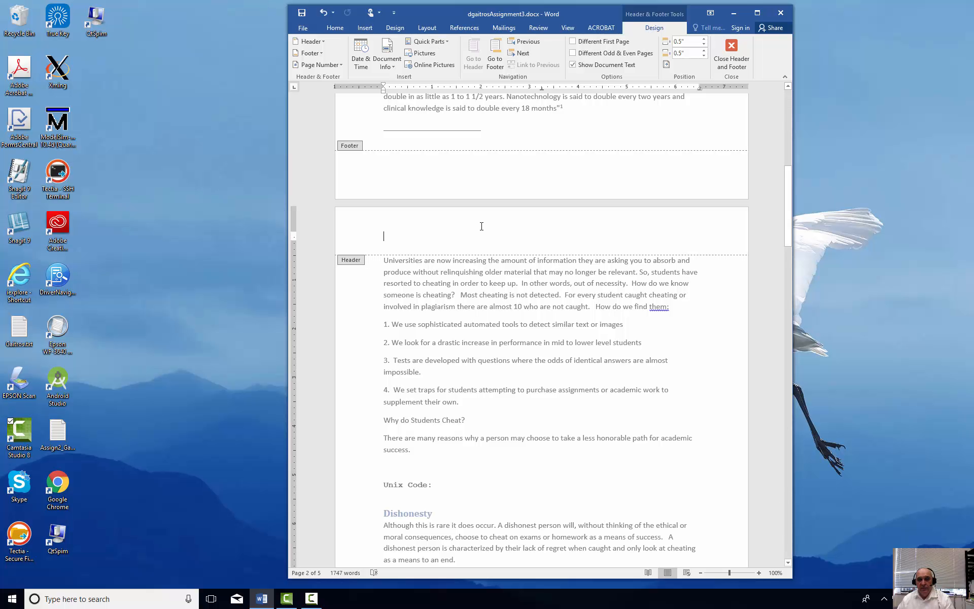
text(Put )
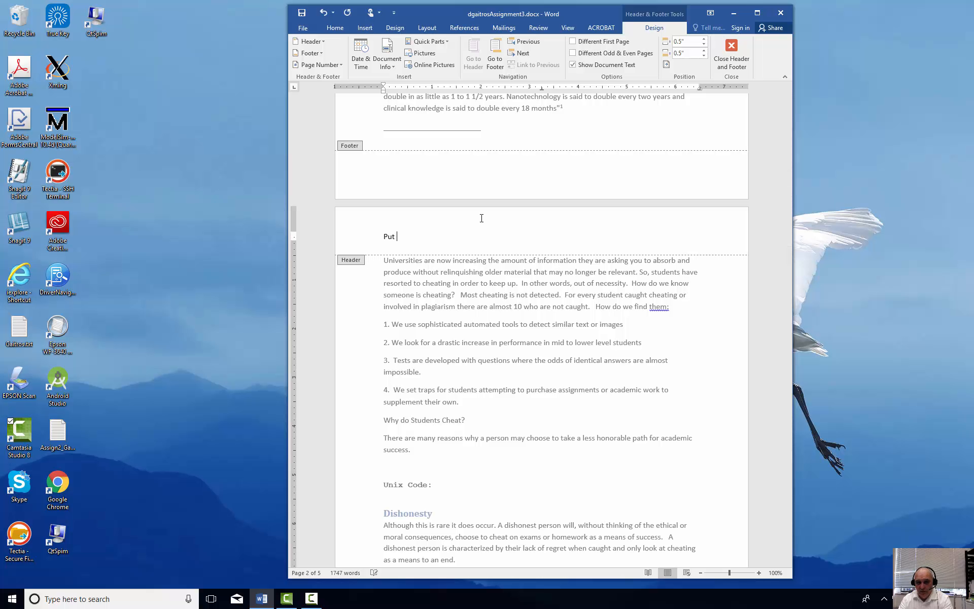
text(a header)
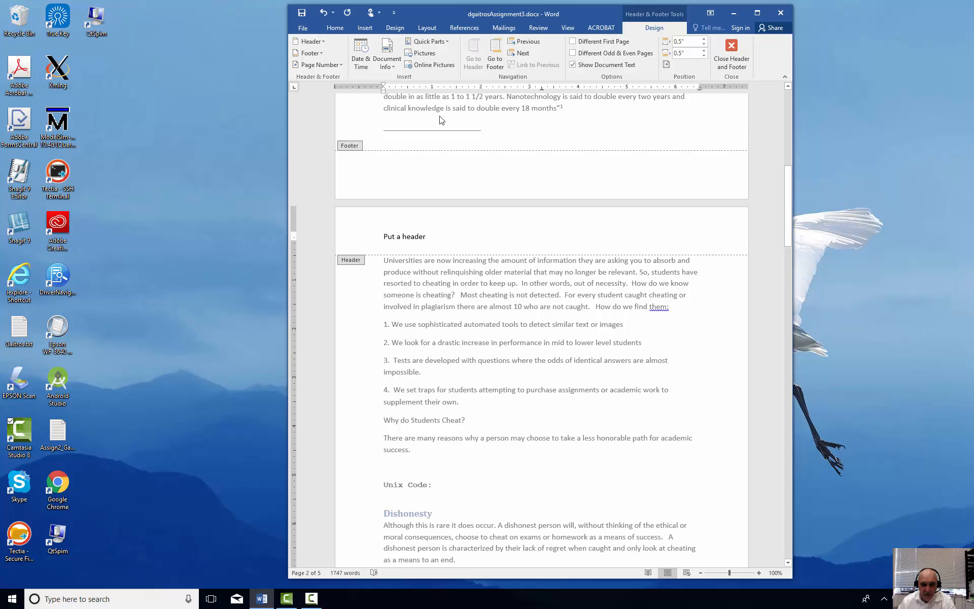
- Insert an automatically updating date in the 2/6/18 format after the header text on page 2
click(364, 57)
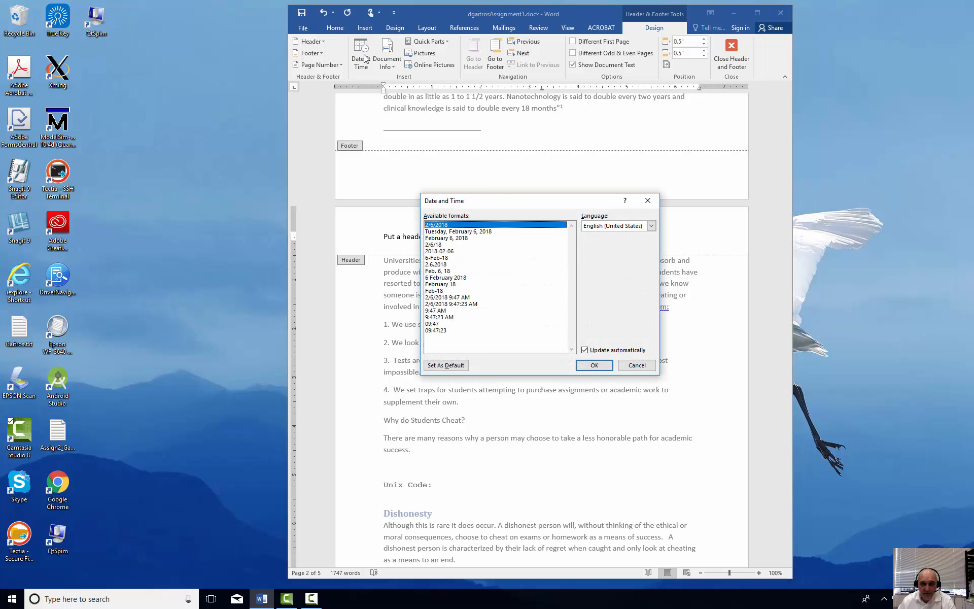
click(445, 245)
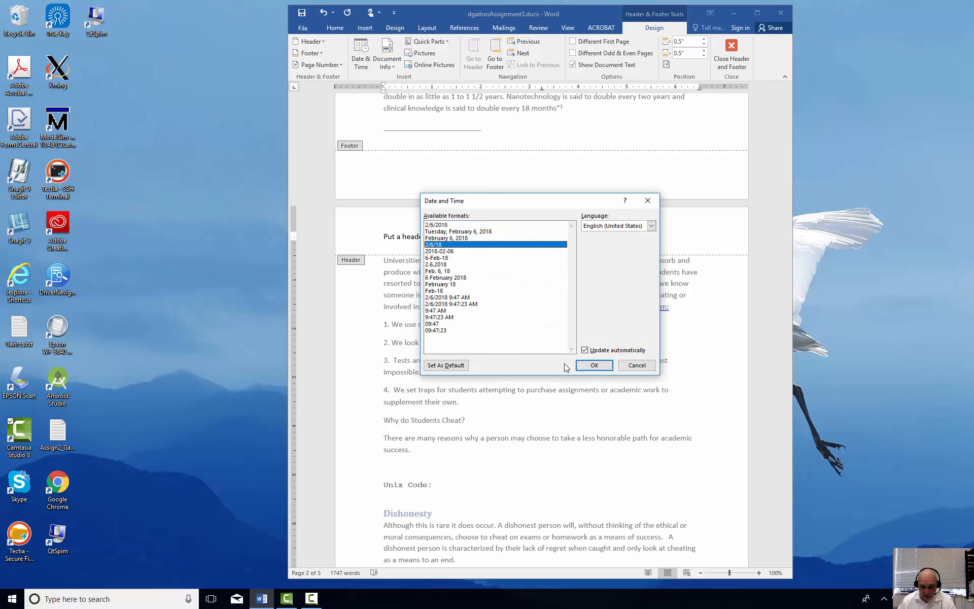
click(595, 366)
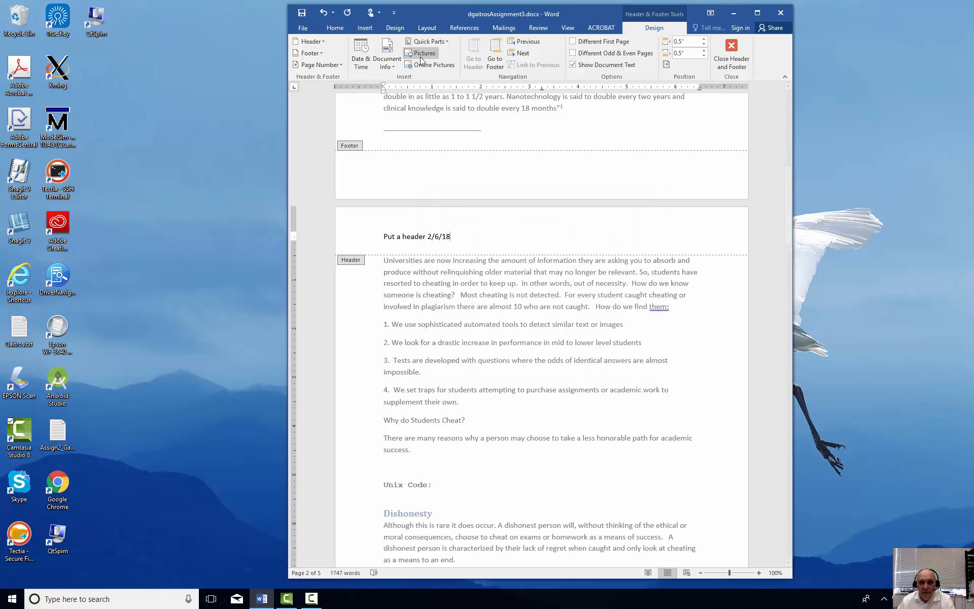
click(334, 27)
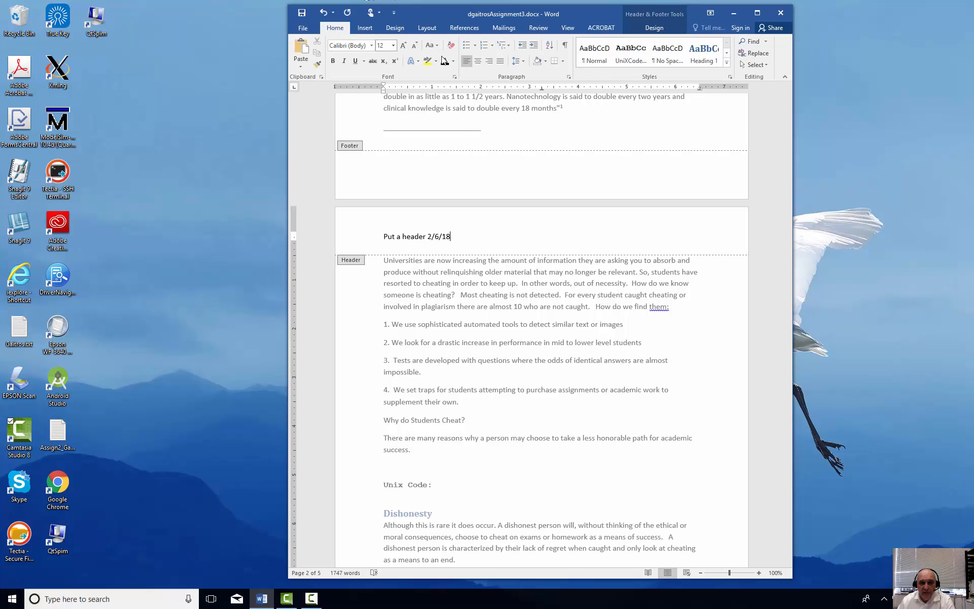
click(477, 62)
click(470, 64)
click(648, 28)
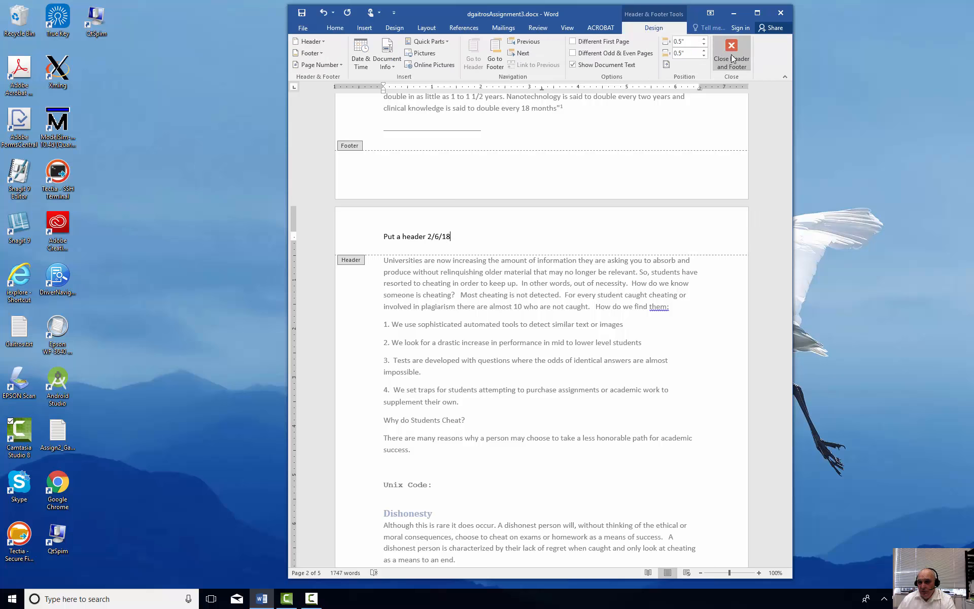
- Give the first page a different header and footer and check the header area on page 1
click(572, 41)
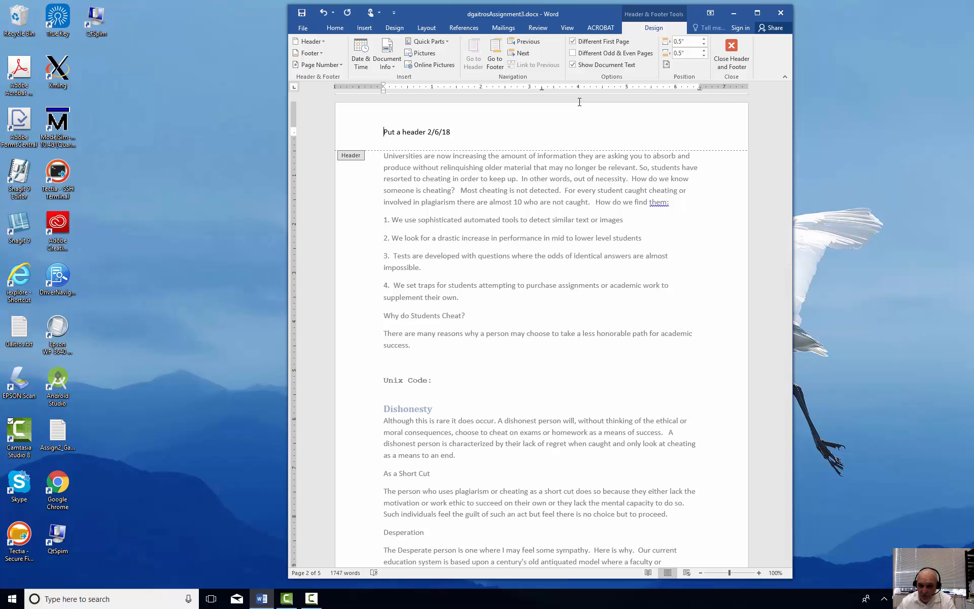
scroll(710, 248, up, 1)
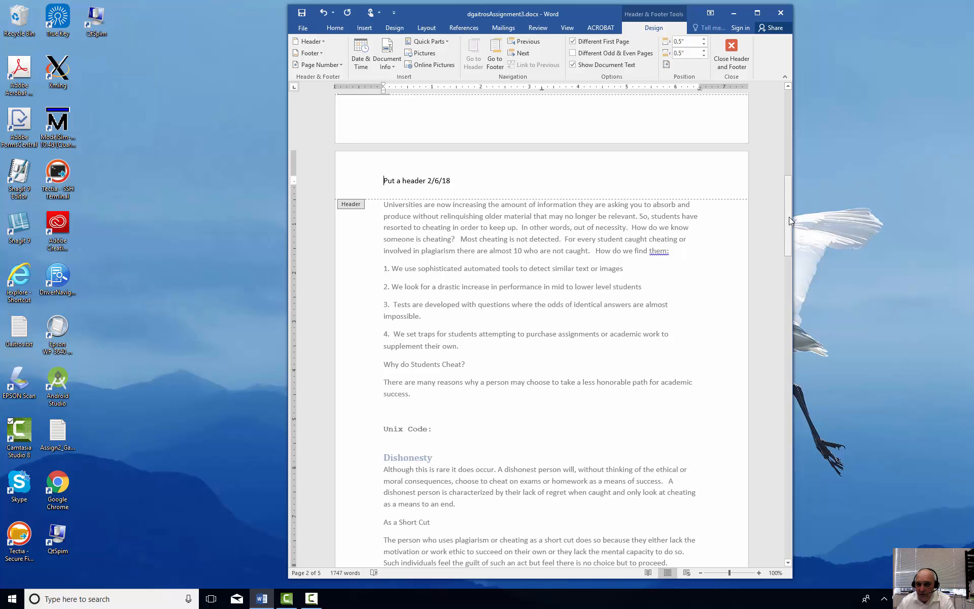
drag(789, 217, 802, 63)
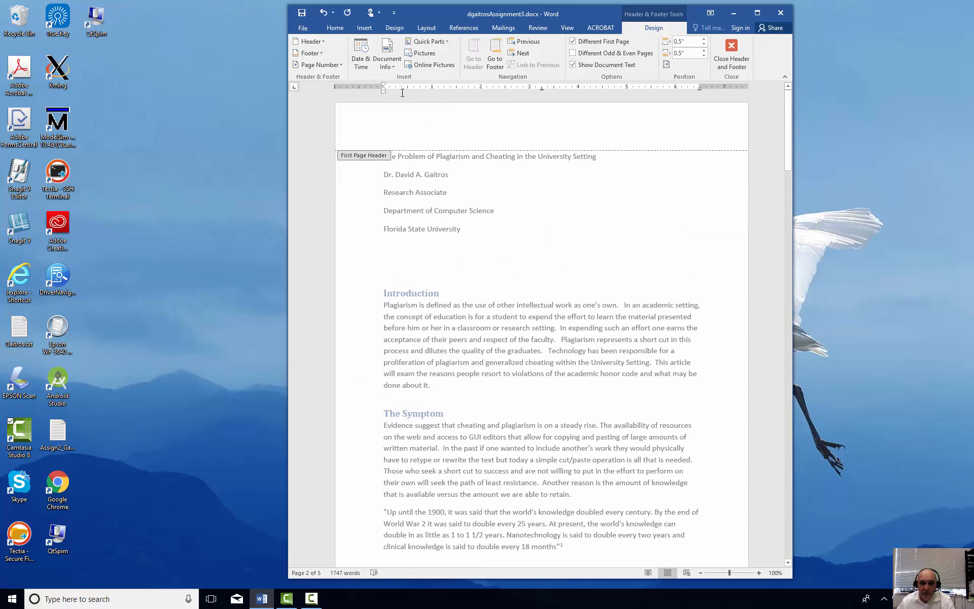
- Insert the built-in Banded footer on the first page and add "PAGE" before its page number
scroll(563, 273, down, 4)
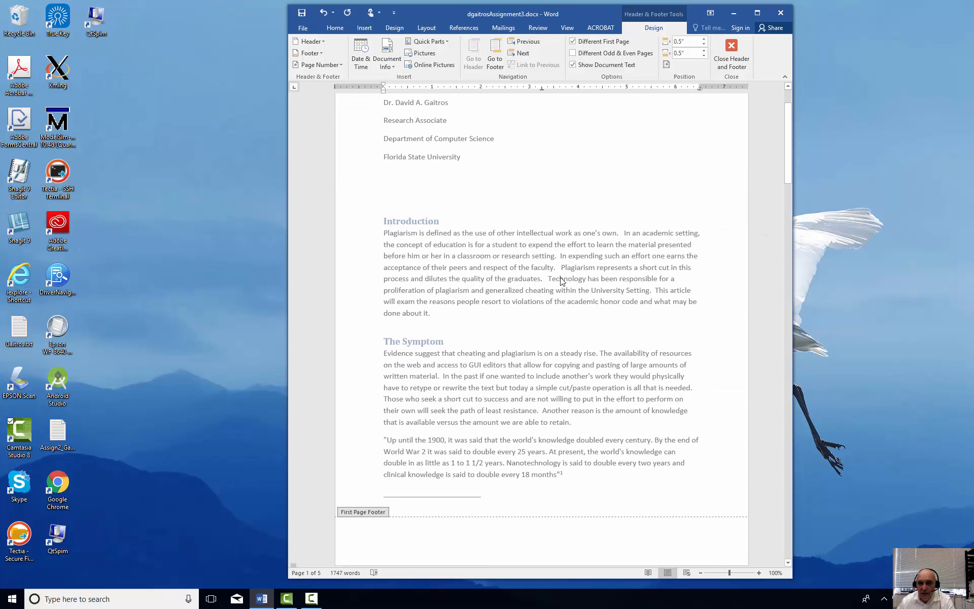
scroll(567, 285, down, 1)
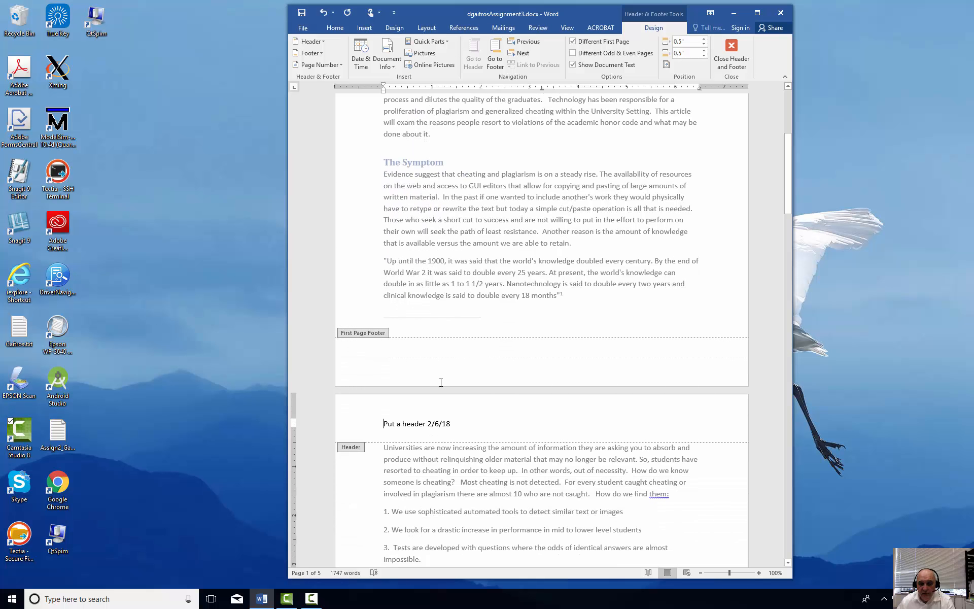
click(488, 365)
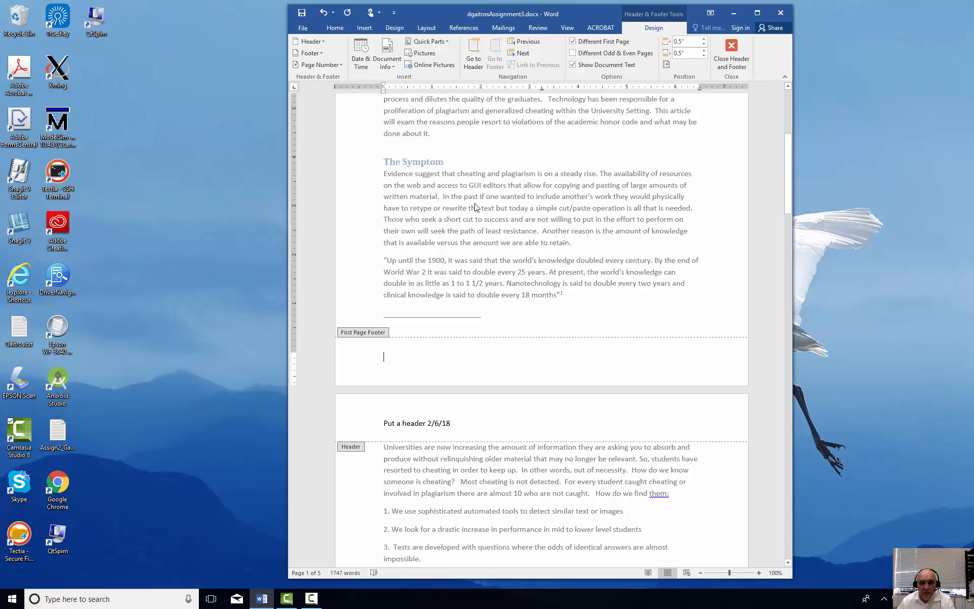
click(321, 54)
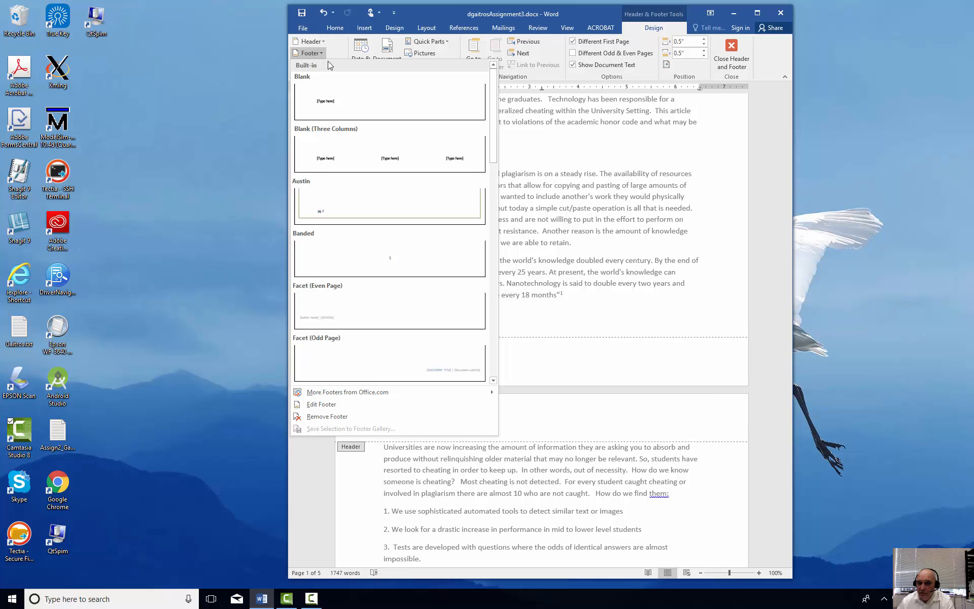
click(402, 260)
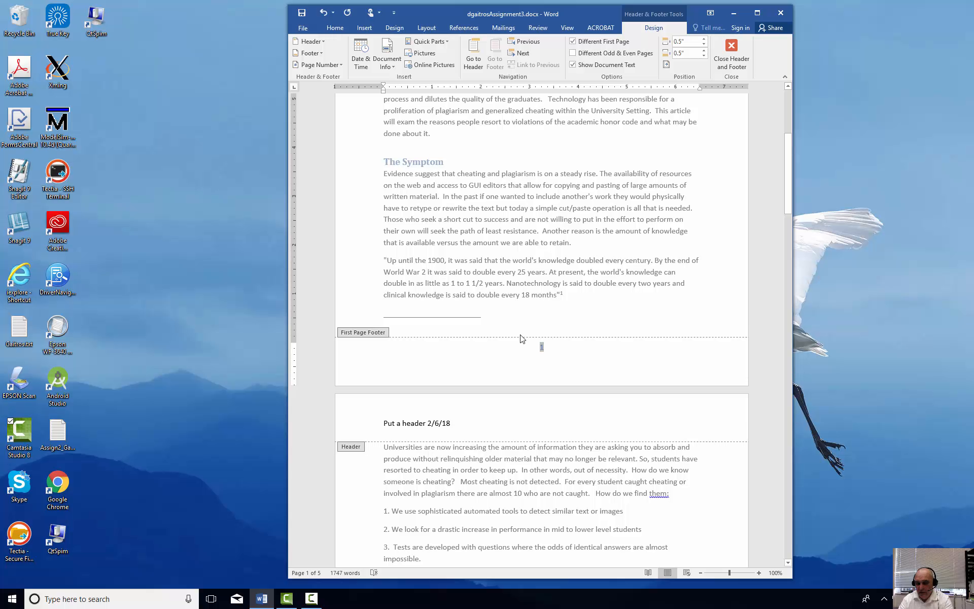
text(PAGE)
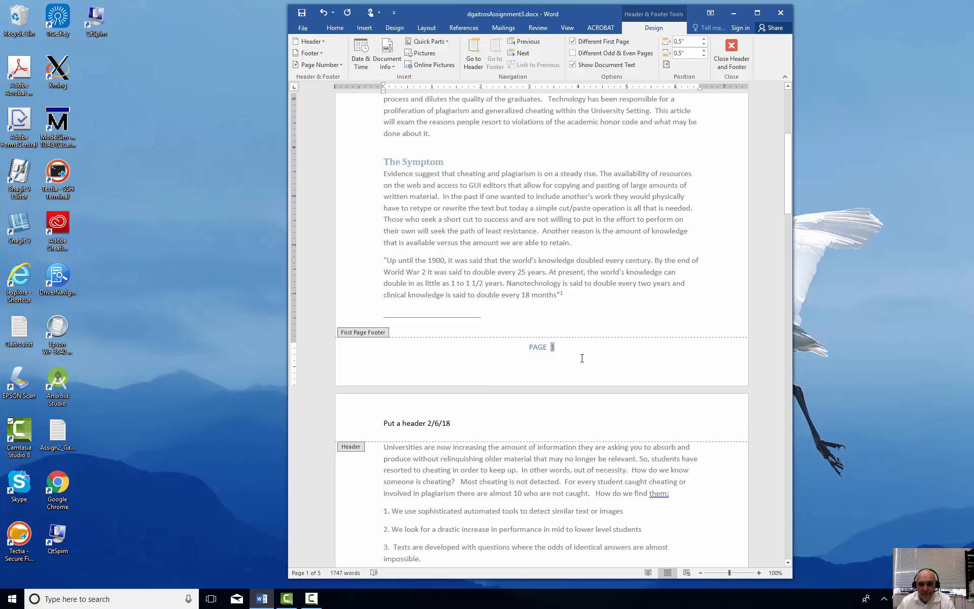
click(341, 64)
click(342, 65)
click(394, 68)
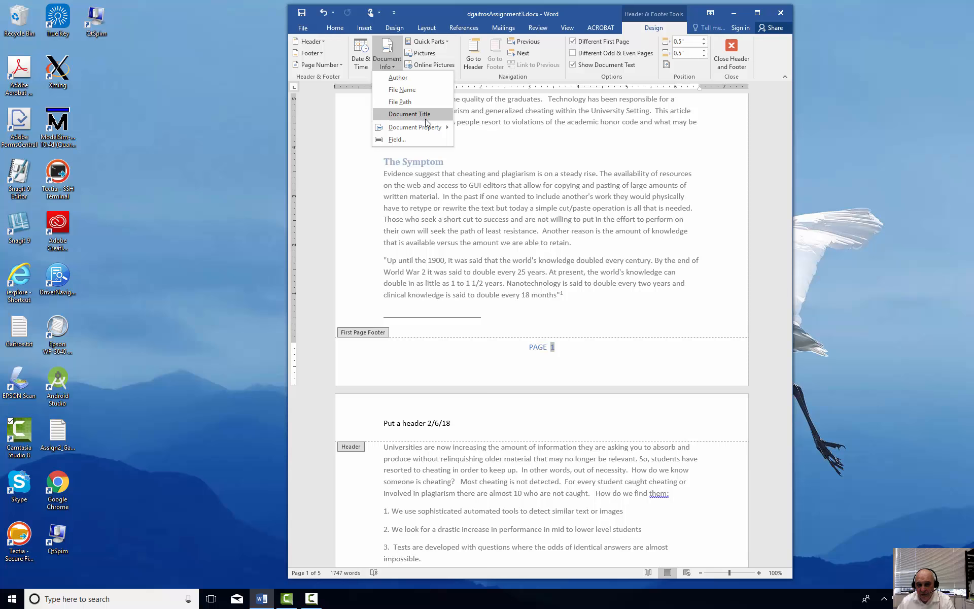
mouse_move(416, 127)
click(542, 153)
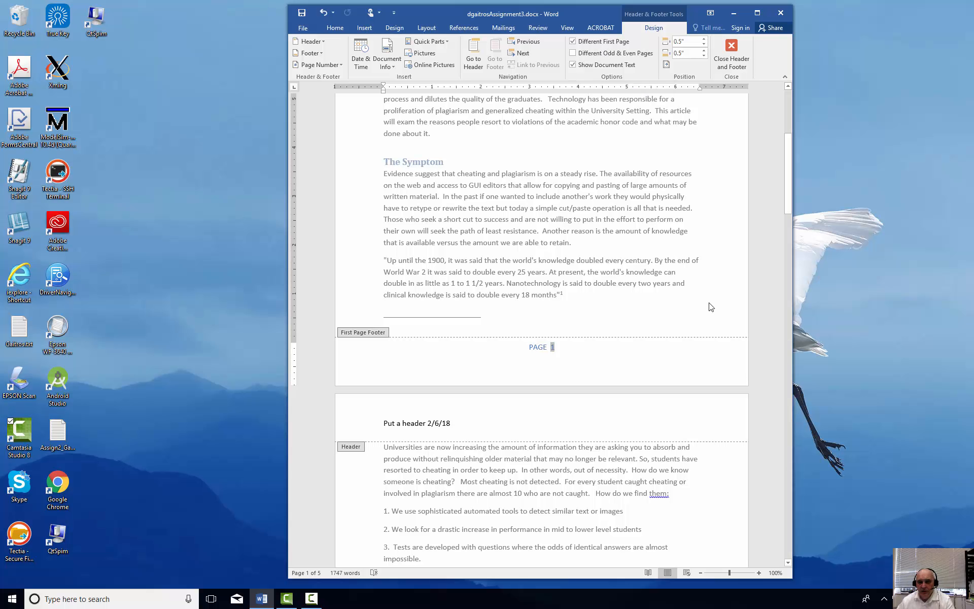
click(565, 28)
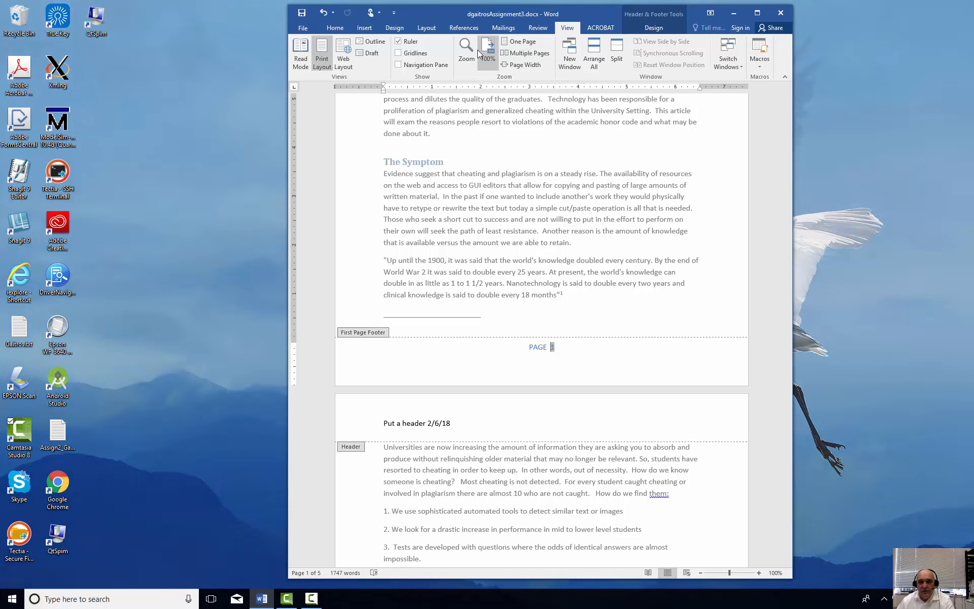
click(465, 51)
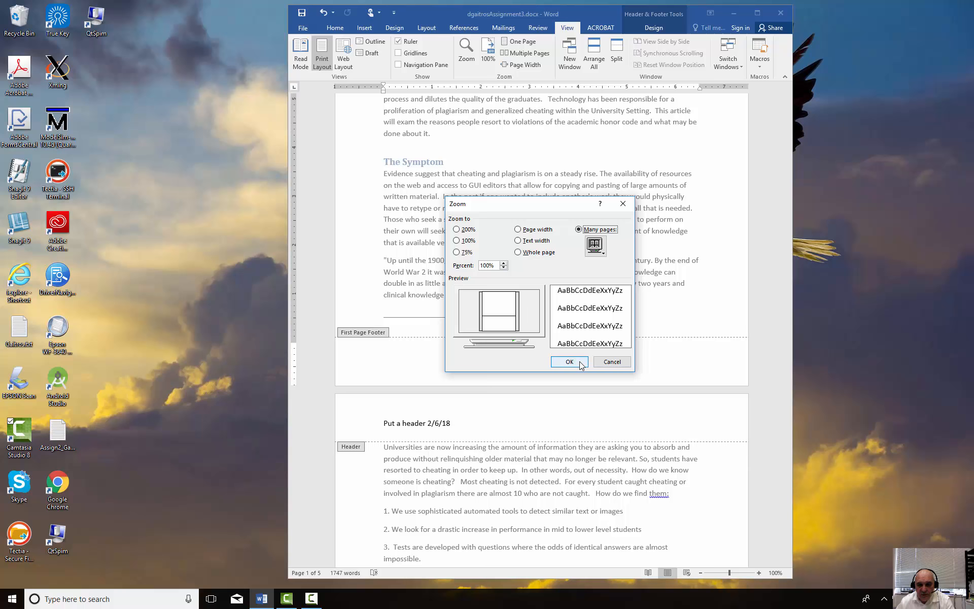
click(613, 364)
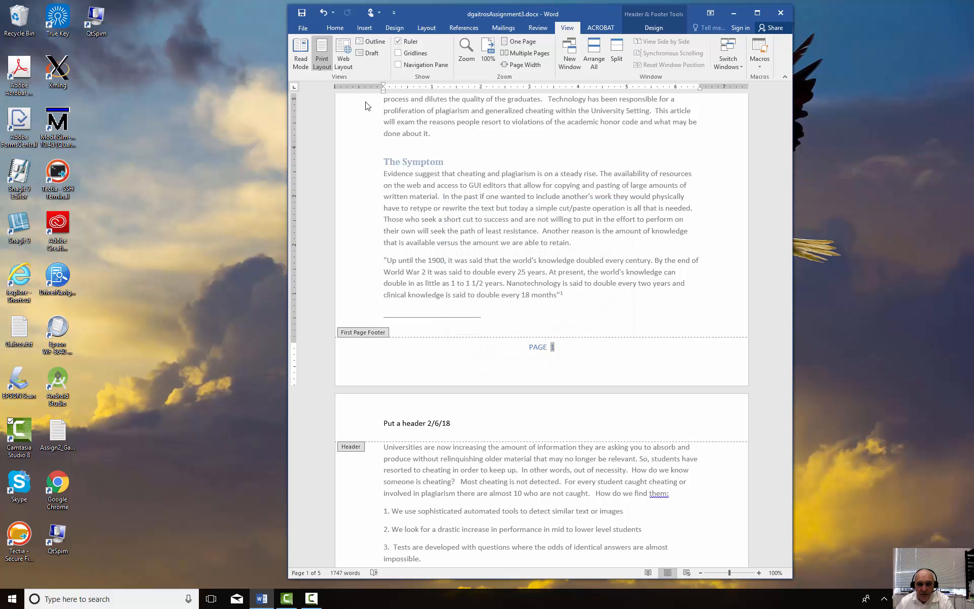
- Leave header and footer editing and set the document zoom to 29% to show multiple pages together
double_click(563, 262)
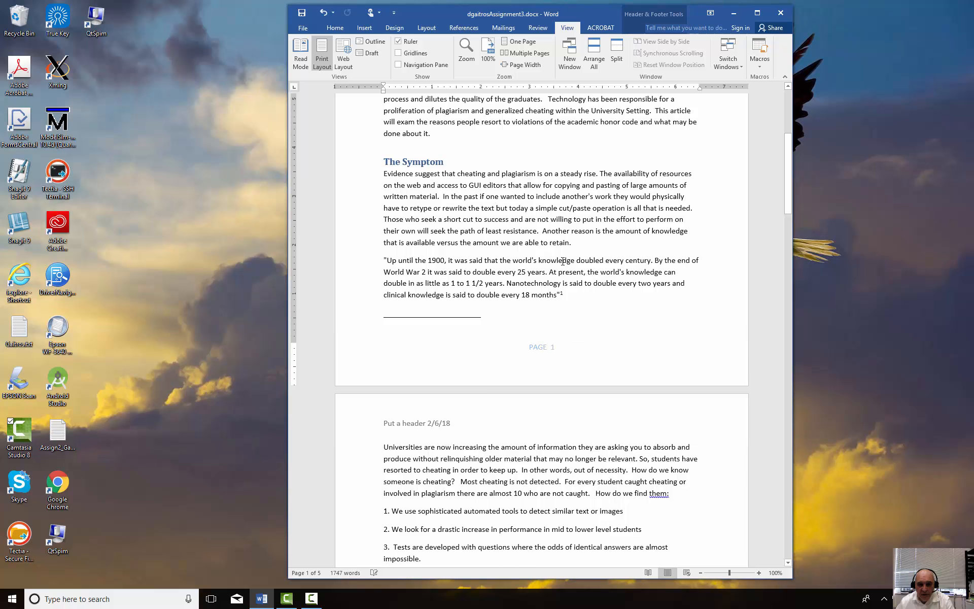
double_click(562, 198)
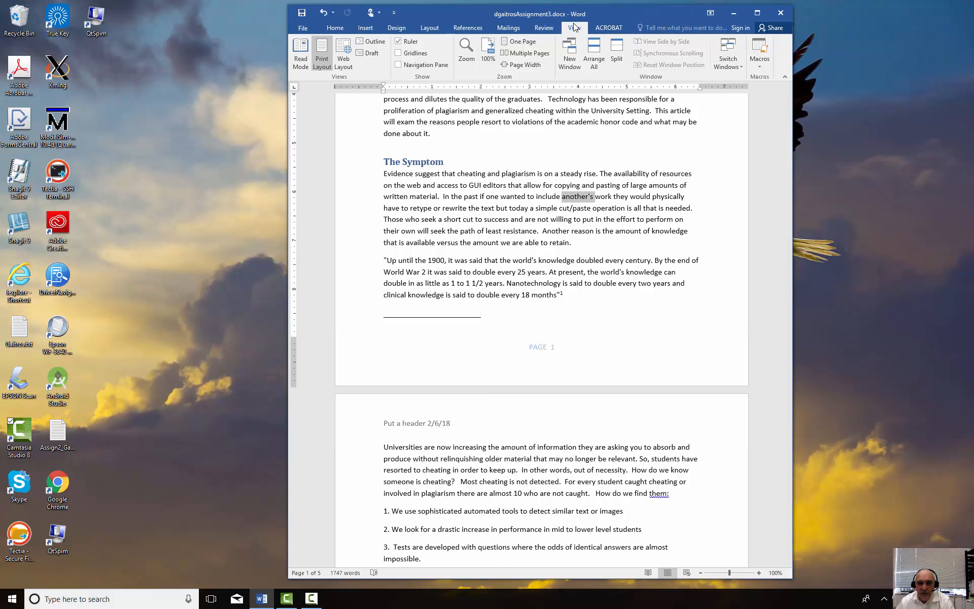
click(465, 55)
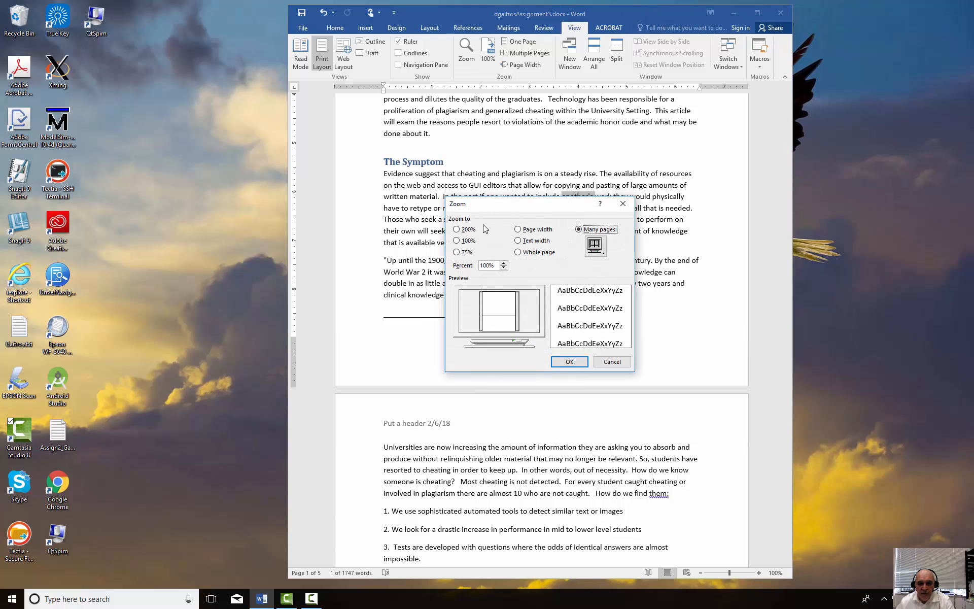
click(491, 264)
drag(492, 265, 439, 256)
text(29)
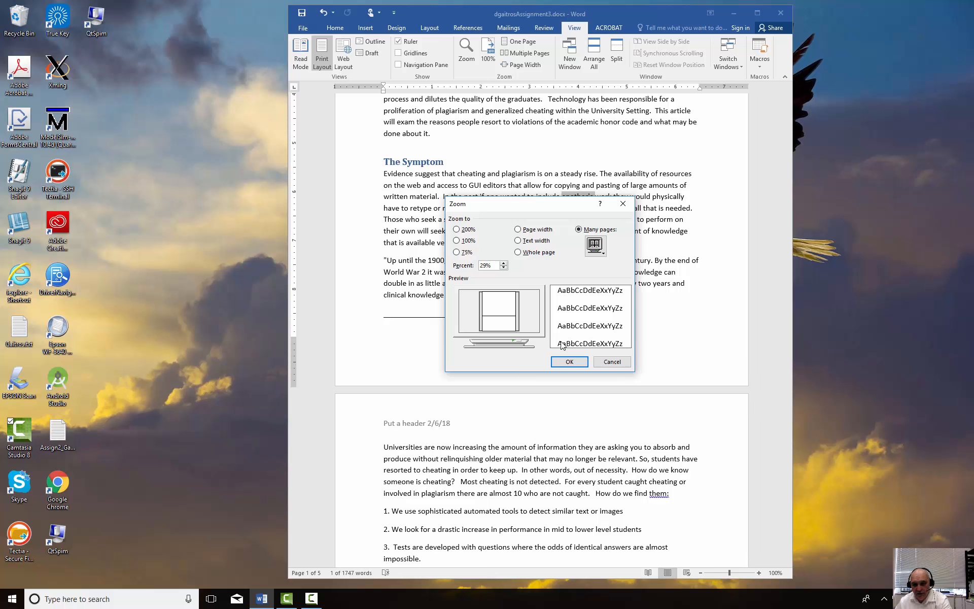
click(580, 362)
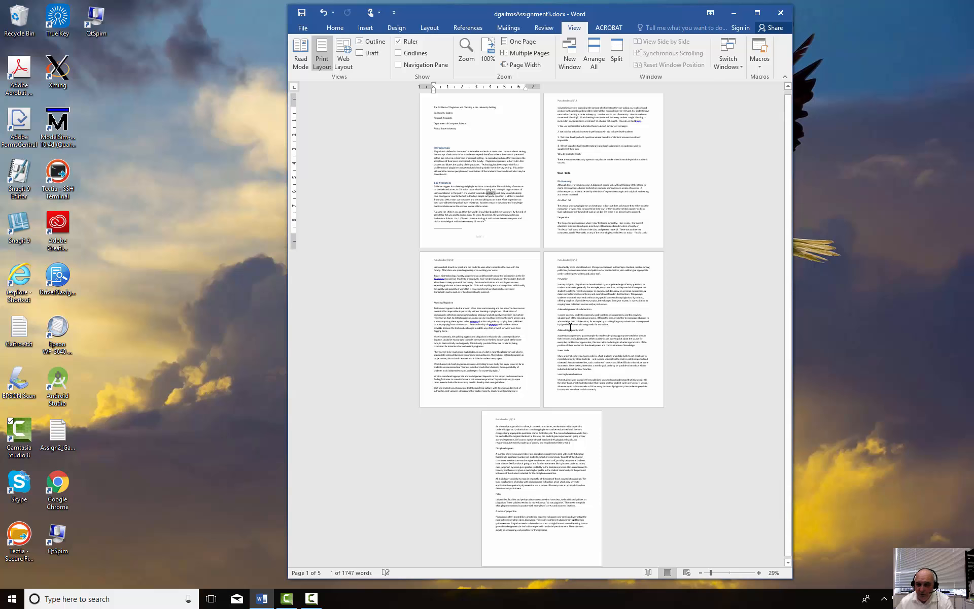